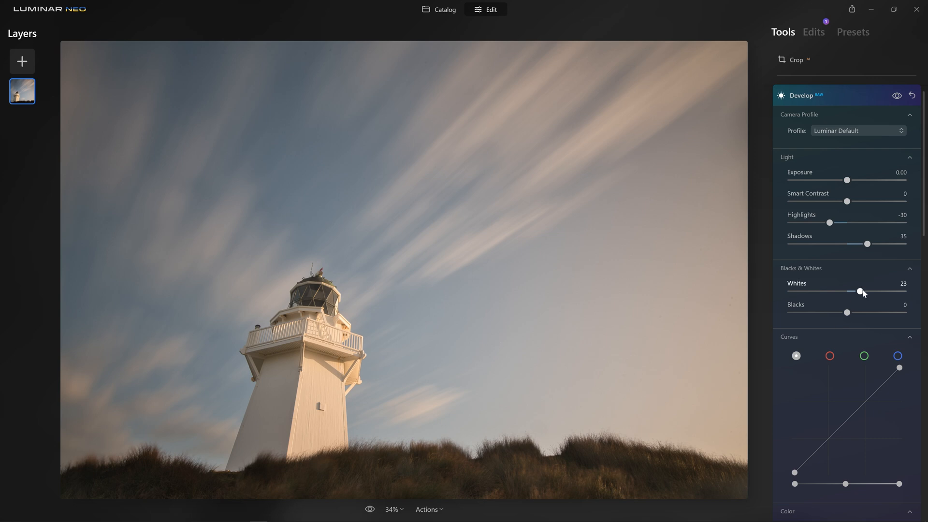
# Step: Lower Blacks to -31 and compare the photo with the Develop adjustments switched off and on
pyautogui.moveTo(847, 312); pyautogui.dragTo(784, 311)
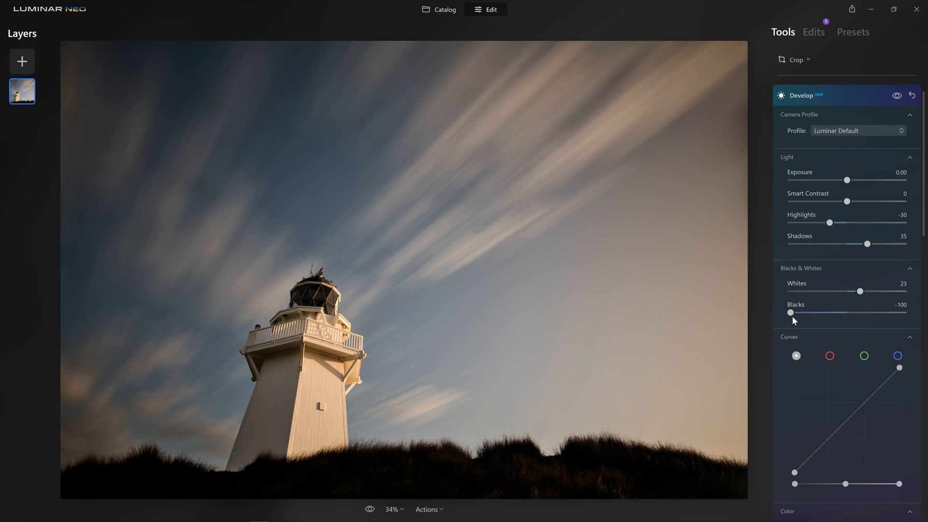
pyautogui.moveTo(791, 313); pyautogui.dragTo(816, 322)
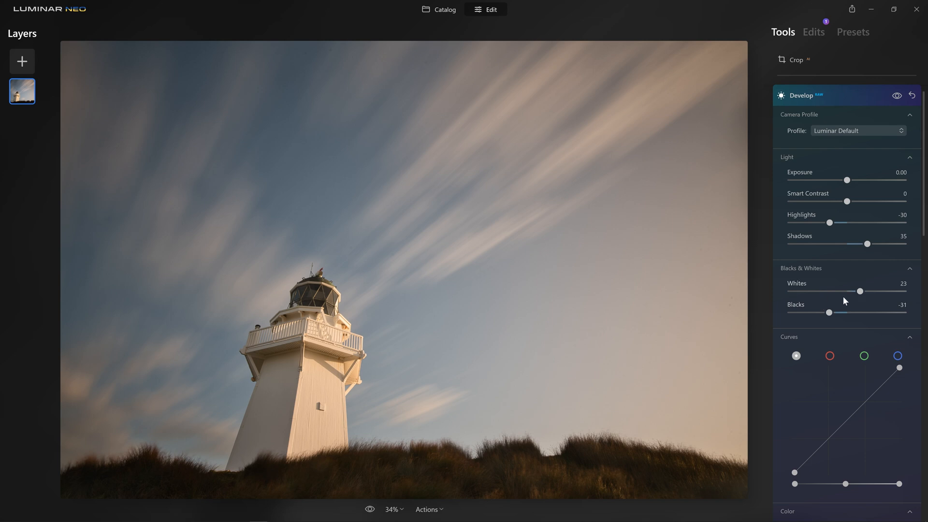
pyautogui.click(900, 97)
pyautogui.click(899, 96)
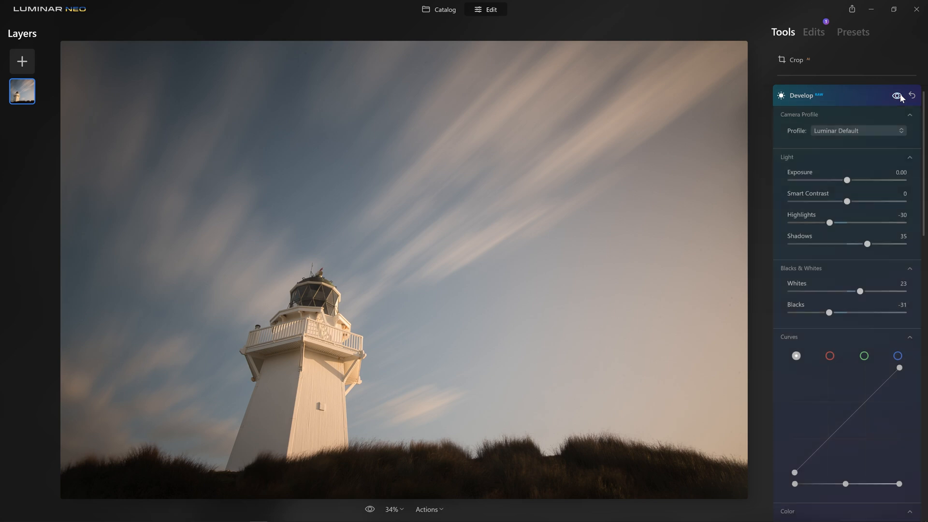
pyautogui.click(900, 96)
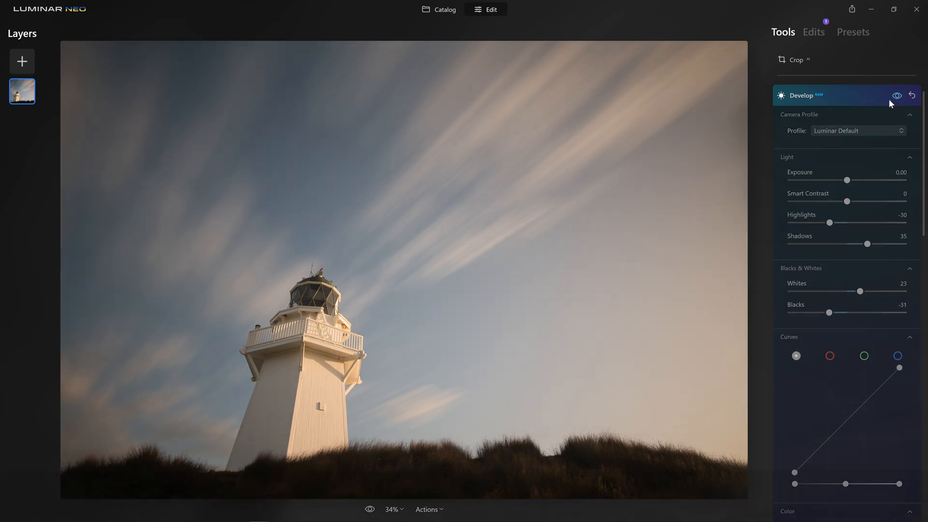
pyautogui.click(889, 99)
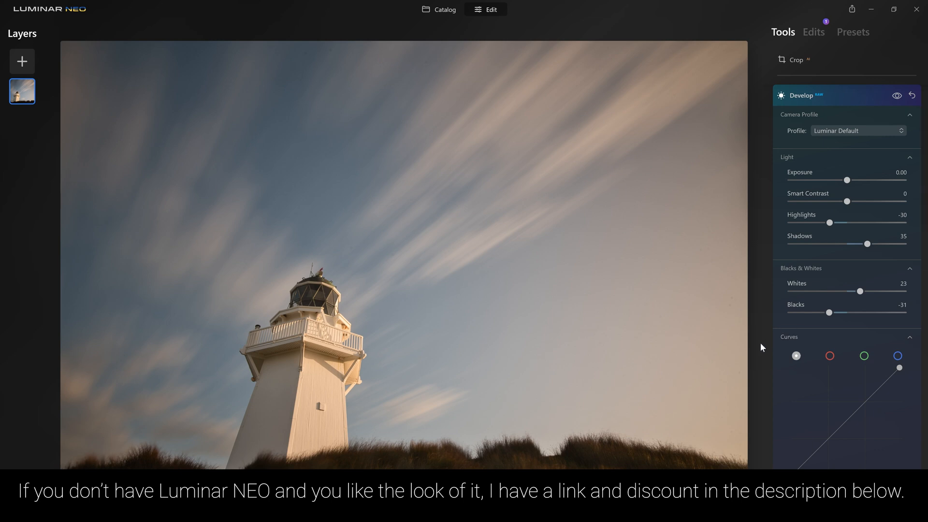
# Step: Try shaping the tone curve with a shadow point and a highlight point, and remove both points
pyautogui.moveTo(820, 447); pyautogui.dragTo(821, 451)
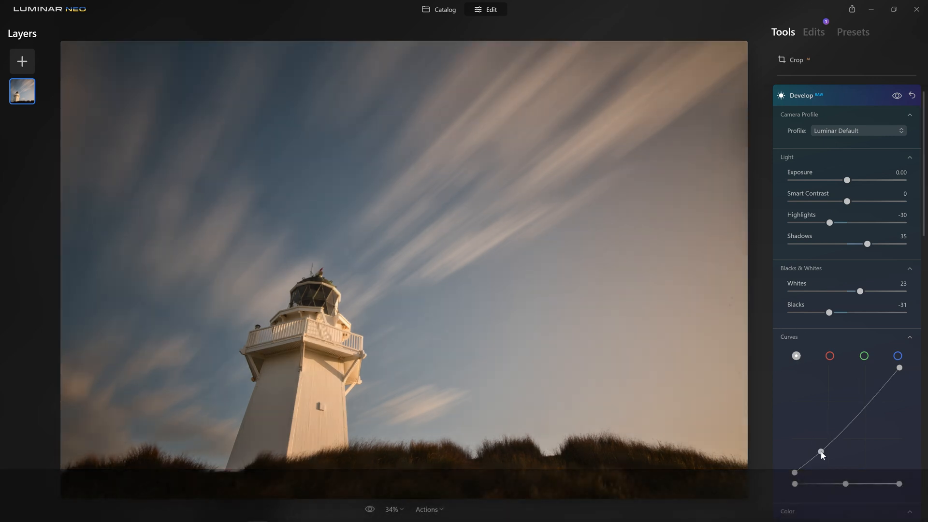
pyautogui.moveTo(858, 414); pyautogui.dragTo(854, 399)
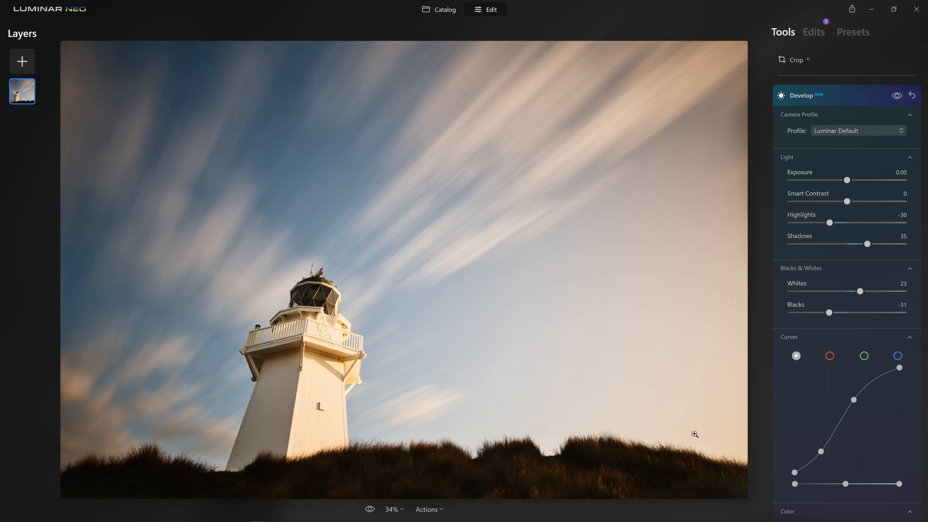
pyautogui.moveTo(861, 403); pyautogui.dragTo(886, 402)
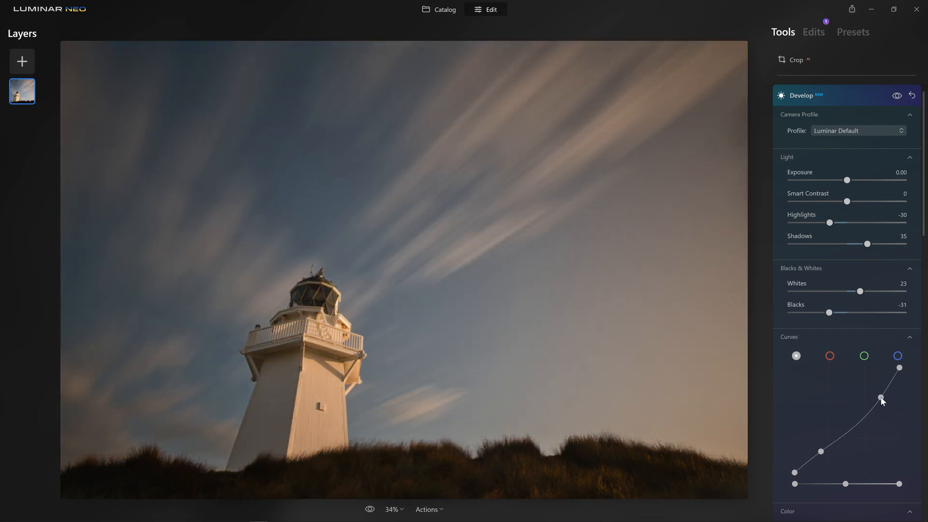
pyautogui.moveTo(820, 452); pyautogui.dragTo(818, 446)
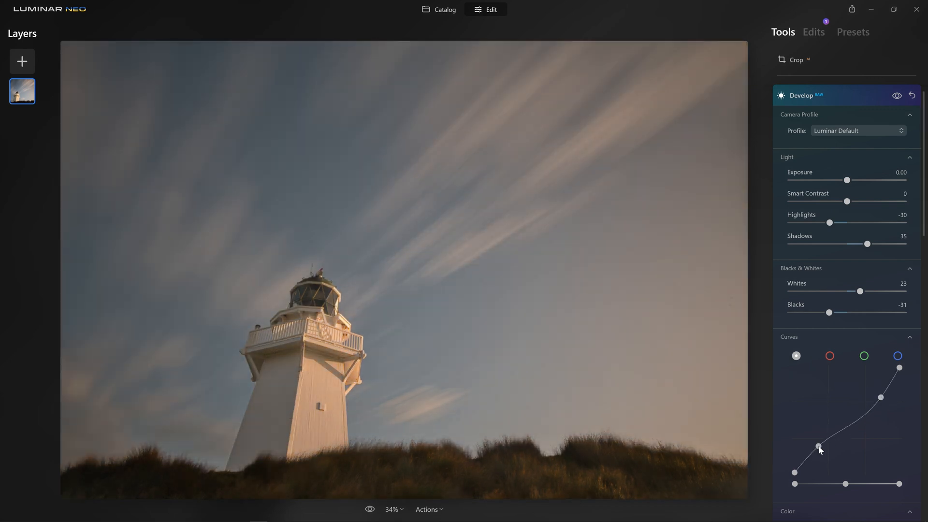
pyautogui.doubleClick(881, 398)
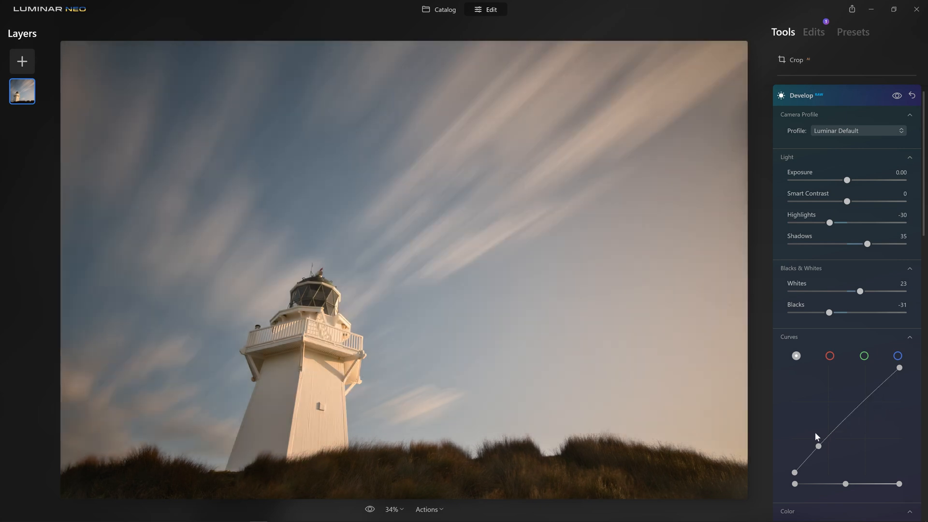
pyautogui.doubleClick(818, 446)
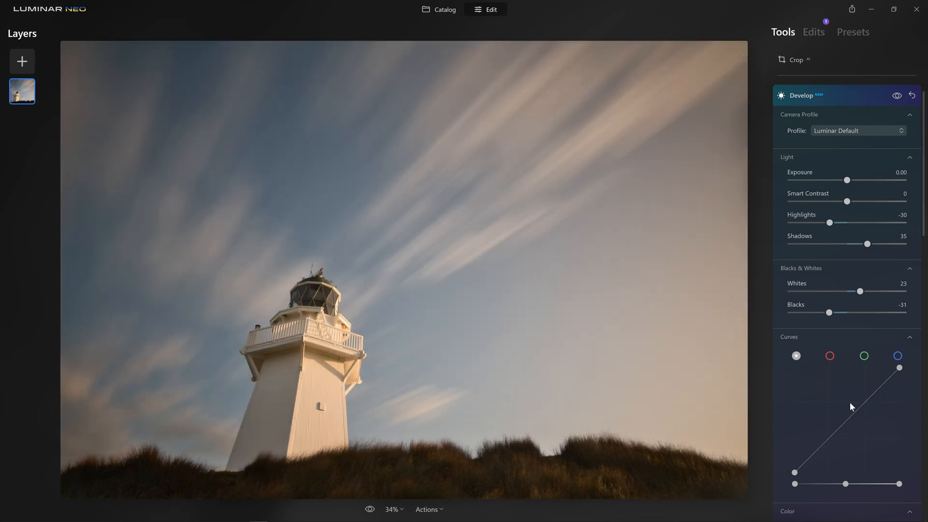
# Step: Try fully desaturating the photo with Saturation at -100, and reset the value to 0
pyautogui.click(868, 340)
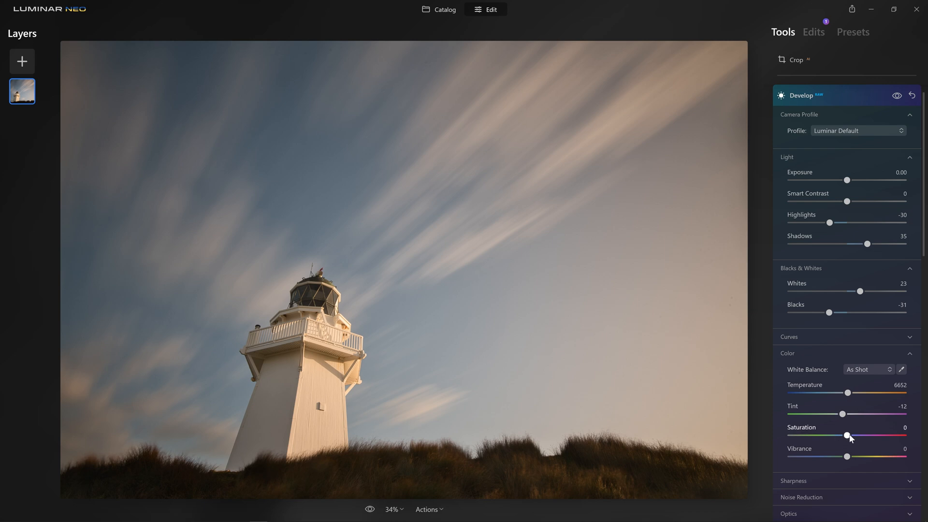
pyautogui.moveTo(849, 436); pyautogui.dragTo(783, 437)
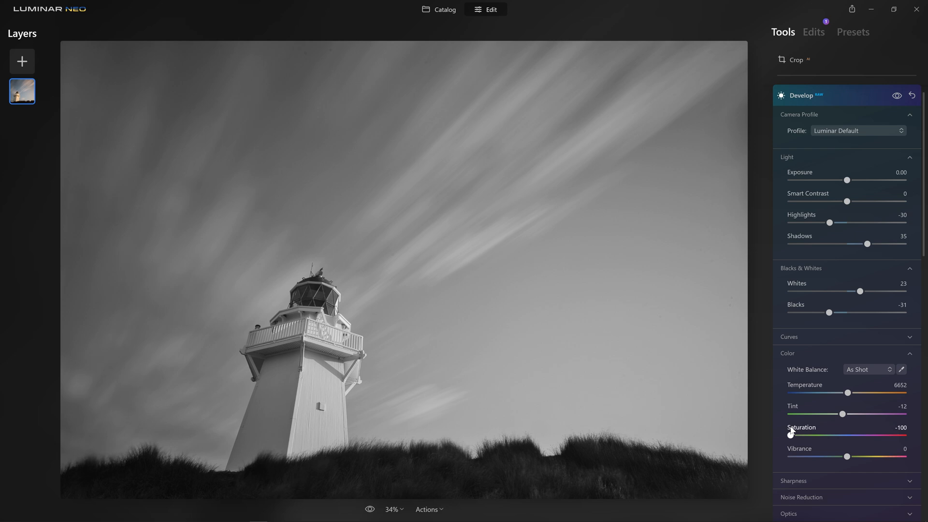
pyautogui.doubleClick(790, 435)
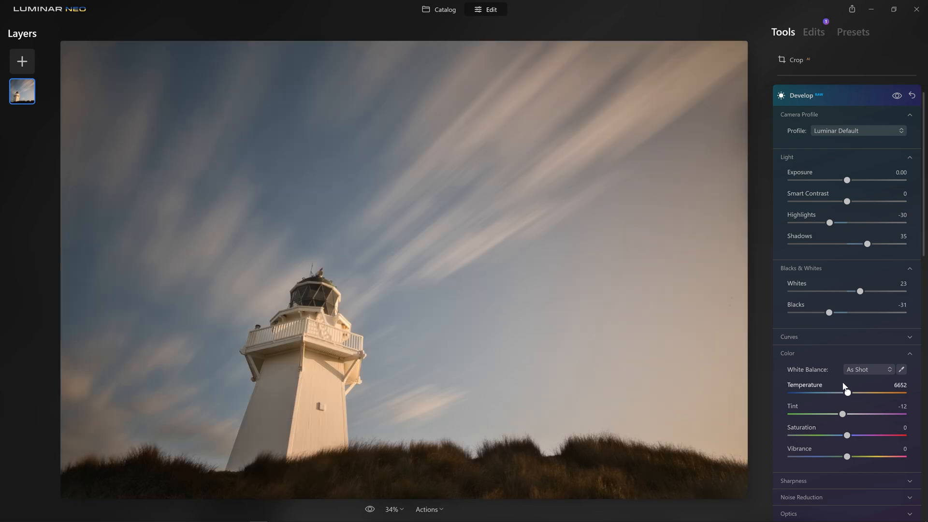
# Step: In the Develop sharpness settings, set Sharpen to 100 and Radius to 100
pyautogui.scroll(-1, 855, 368)
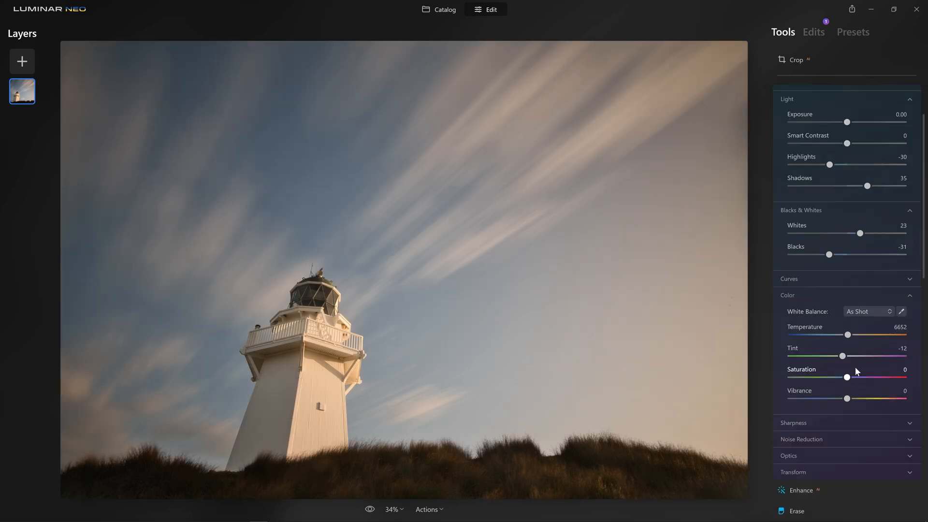
pyautogui.scroll(-3, 854, 367)
pyautogui.click(837, 253)
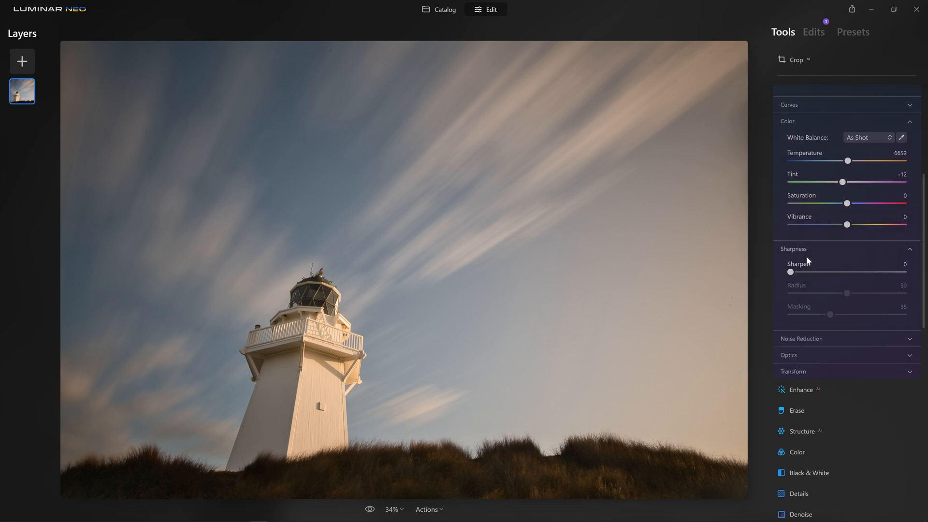
pyautogui.scroll(2, 817, 256)
pyautogui.click(820, 221)
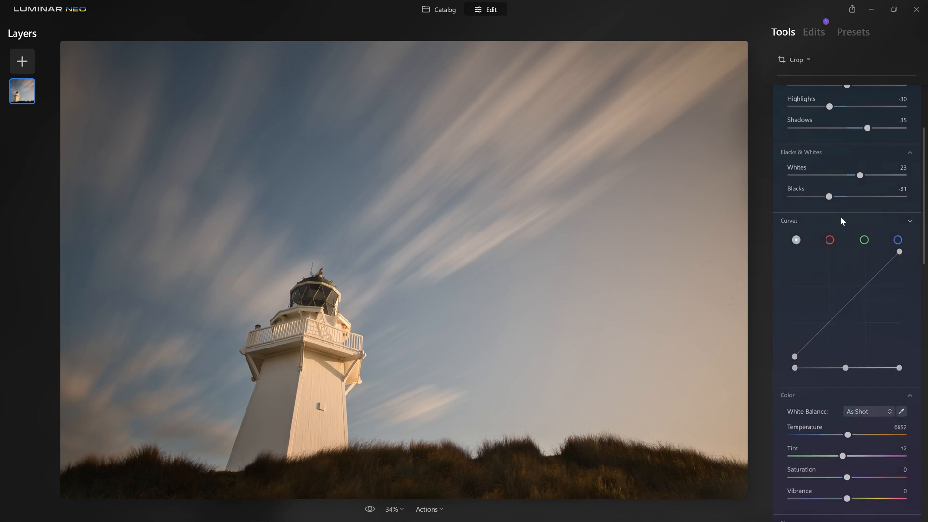
pyautogui.click(839, 219)
pyautogui.scroll(-1, 854, 354)
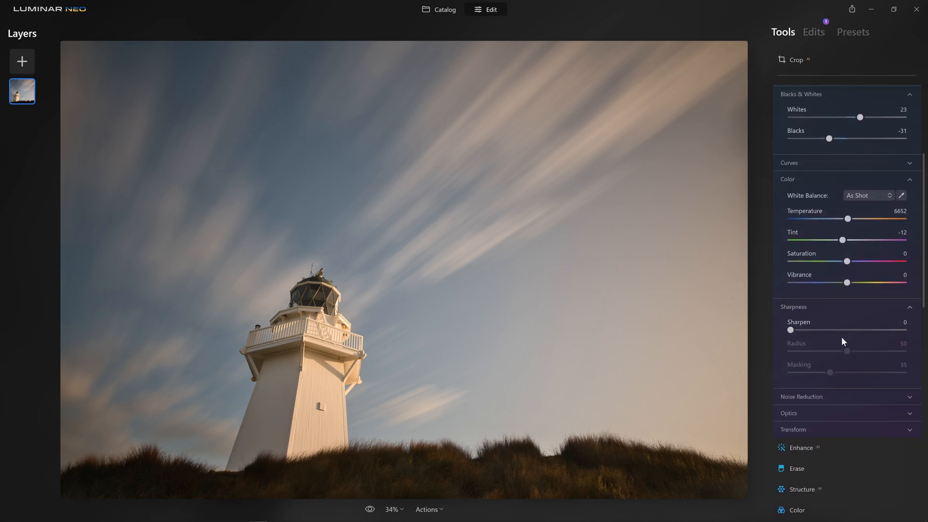
pyautogui.moveTo(791, 330); pyautogui.dragTo(839, 330)
pyautogui.moveTo(907, 328); pyautogui.dragTo(907, 329)
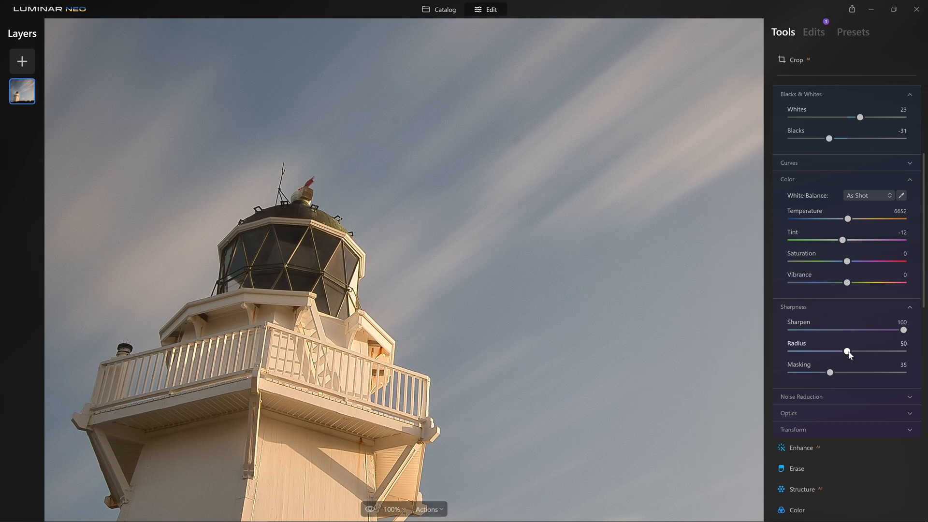
pyautogui.moveTo(849, 354); pyautogui.dragTo(907, 352)
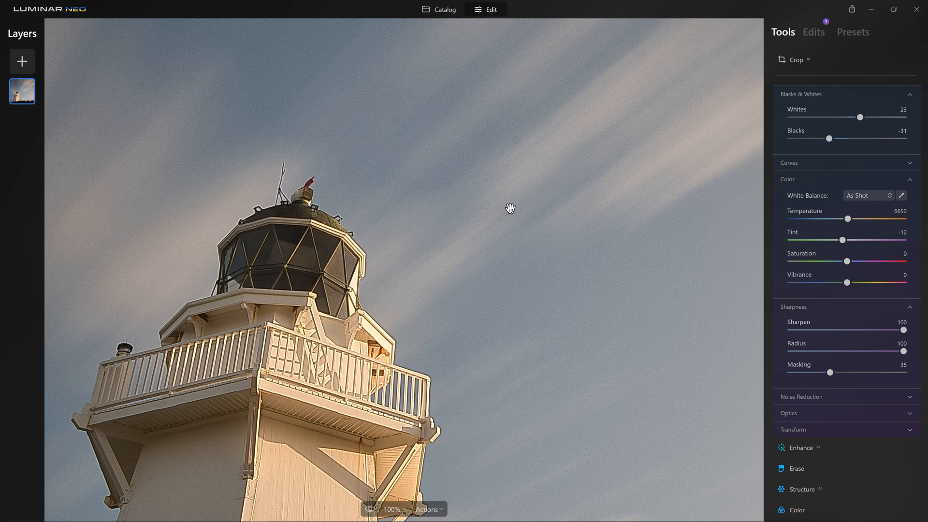
# Step: Raise the Enhance Accent to 100 and the Structure Amount to 100
pyautogui.click(803, 446)
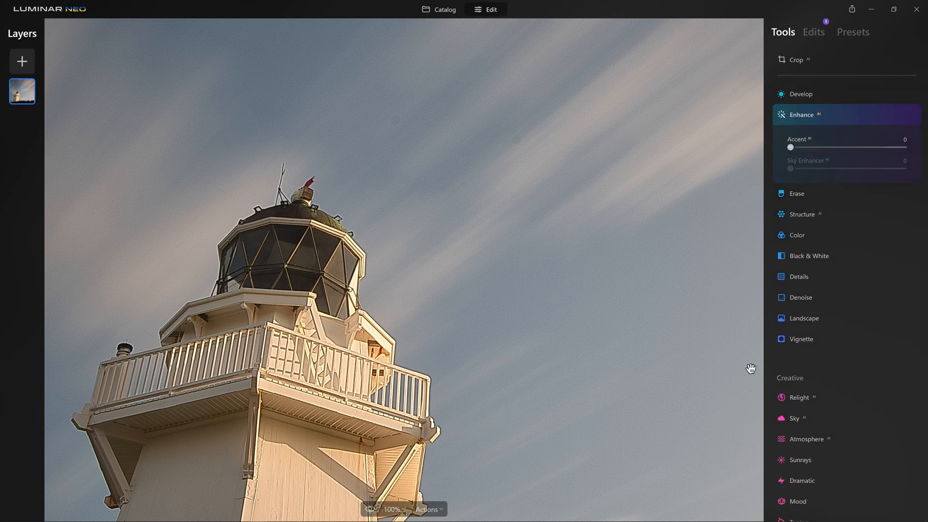
pyautogui.moveTo(790, 147); pyautogui.dragTo(903, 146)
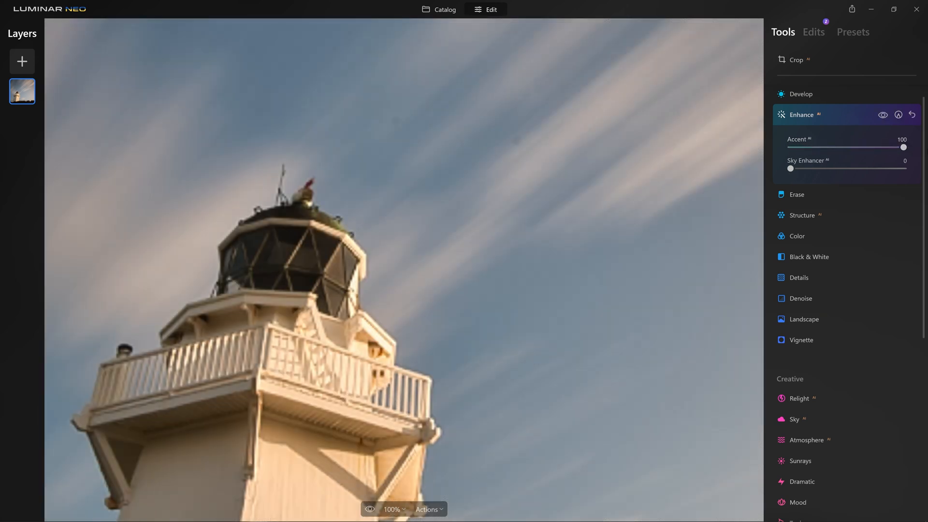
pyautogui.click(825, 219)
pyautogui.moveTo(845, 189); pyautogui.dragTo(903, 188)
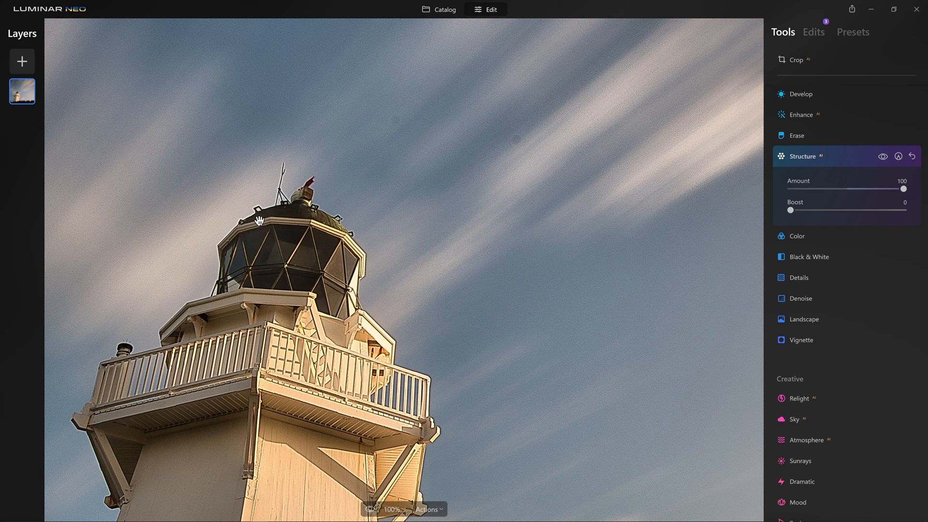
# Step: Examine the edges of the lighthouse's lantern room for halos and noise at 600% zoom
pyautogui.click(394, 509)
pyautogui.click(404, 481)
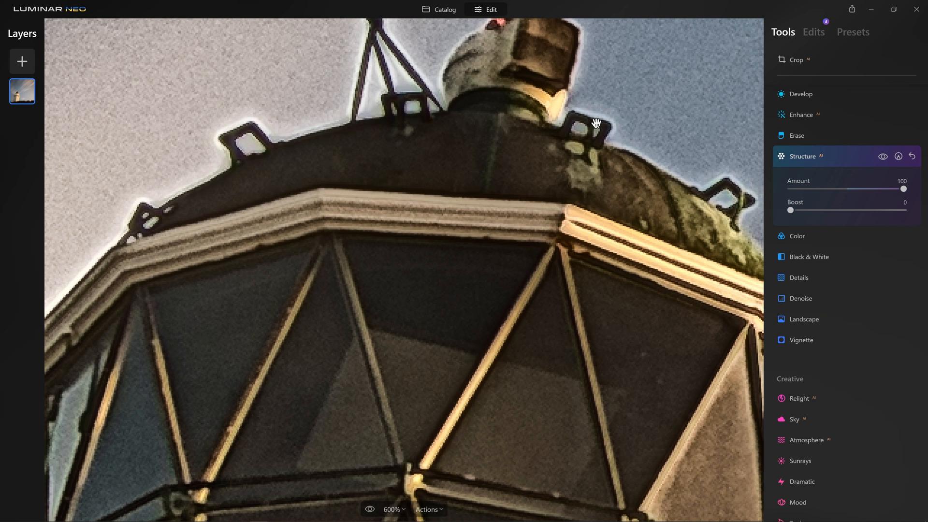
pyautogui.click(627, 137)
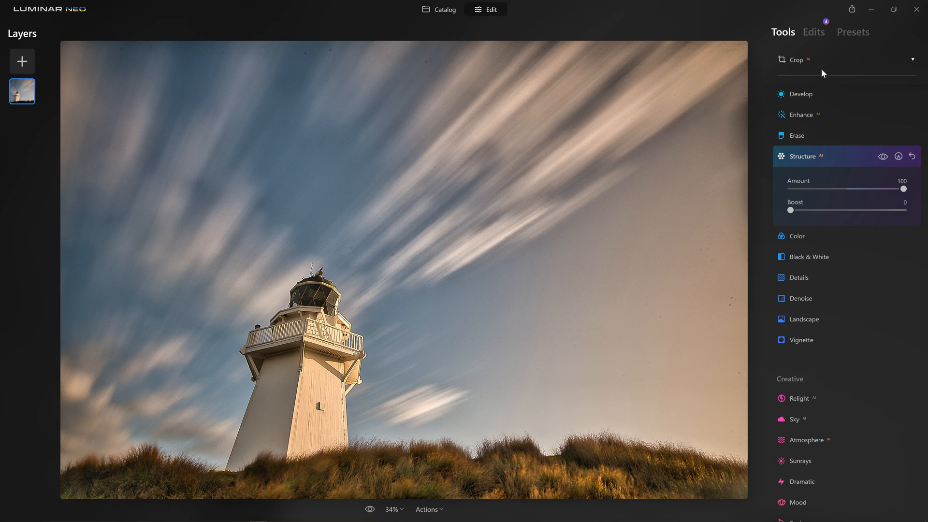
# Step: With the list of applied edits open, examine the upper sky and the area beside the lighthouse for dust spots at 100% zoom
pyautogui.click(814, 32)
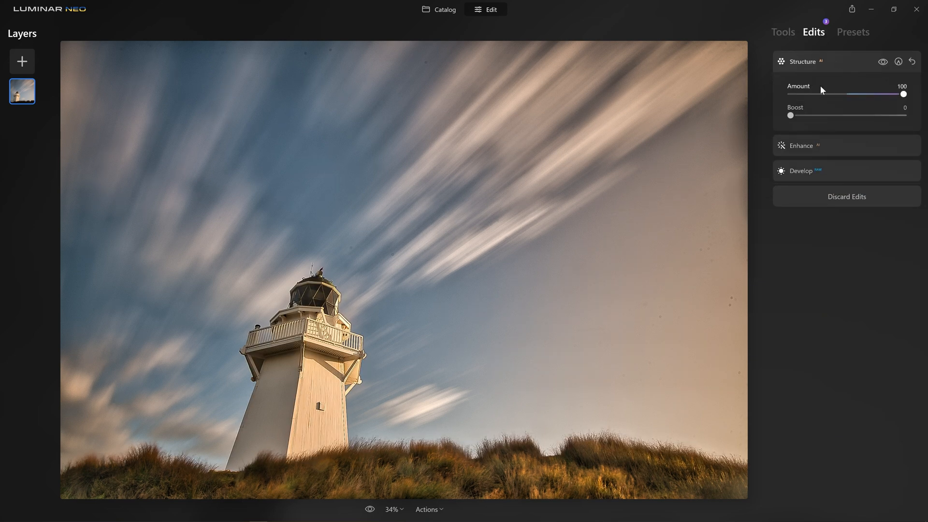
pyautogui.click(371, 51)
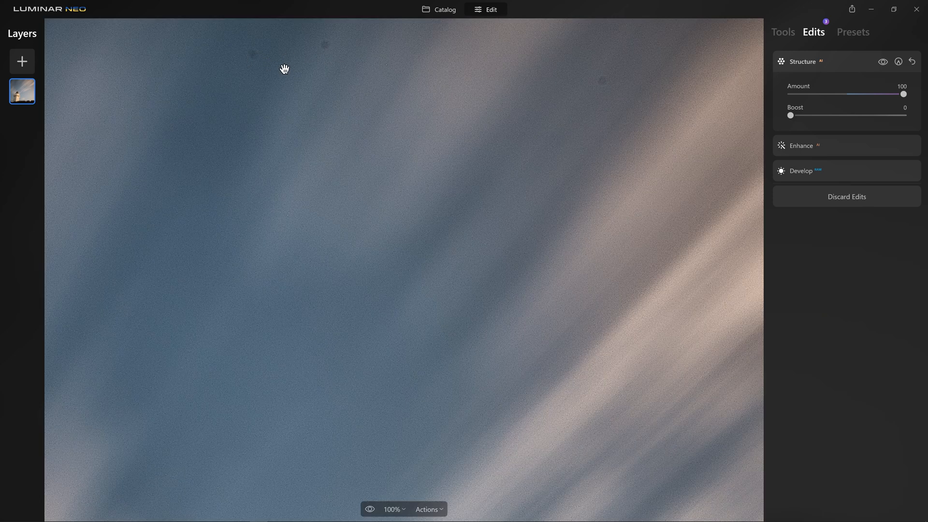
pyautogui.click(507, 118)
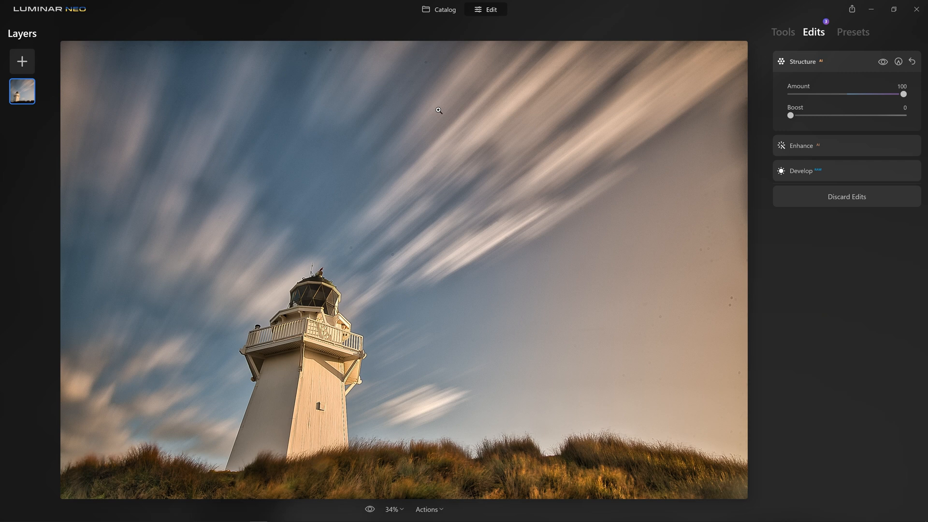
pyautogui.click(737, 275)
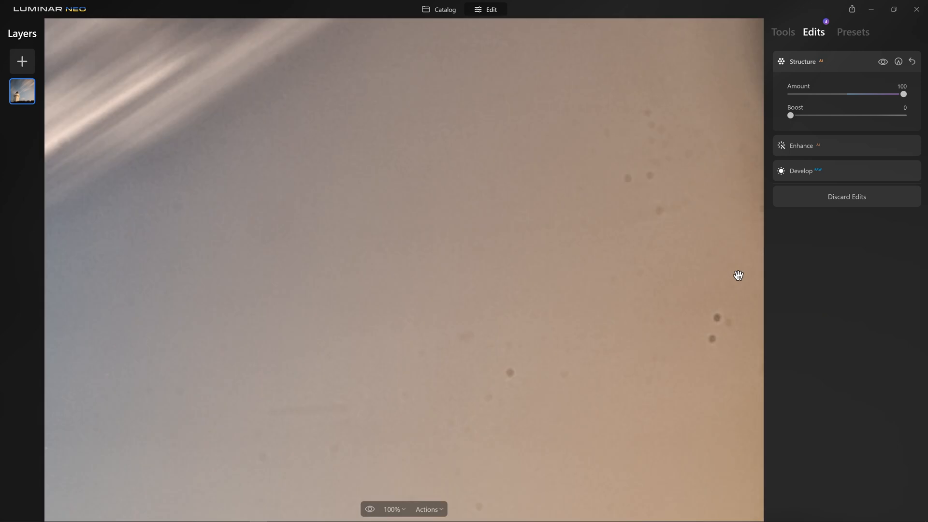
pyautogui.click(673, 288)
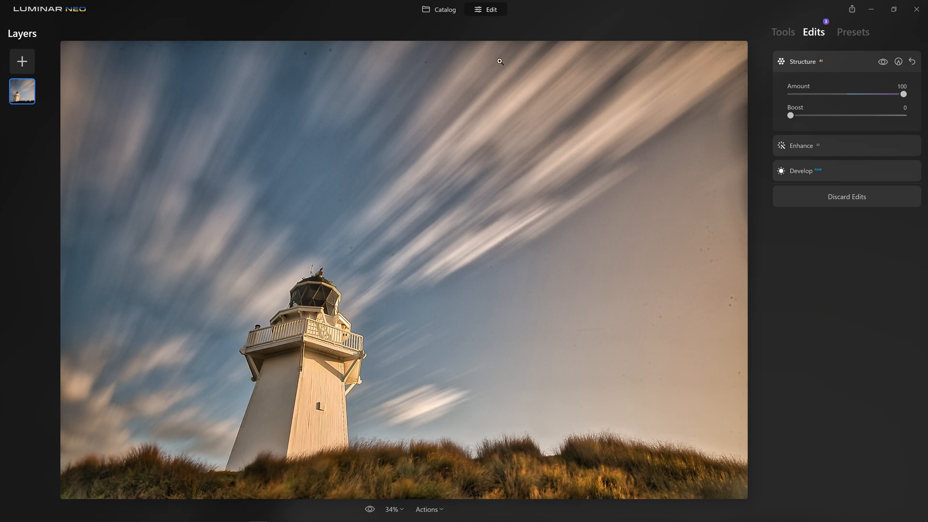
# Step: Reset the Structure and Enhance adjustments and remove both from the applied edits
pyautogui.click(905, 64)
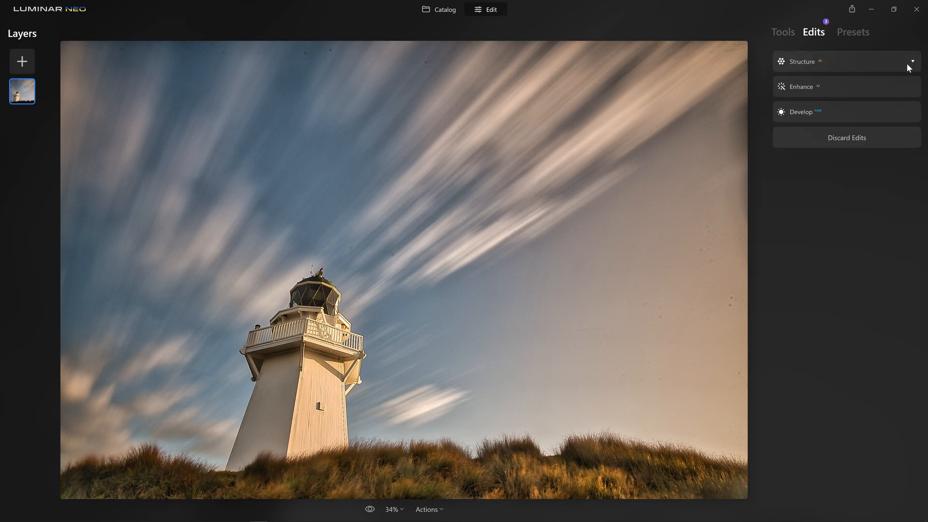
pyautogui.click(913, 65)
pyautogui.click(910, 66)
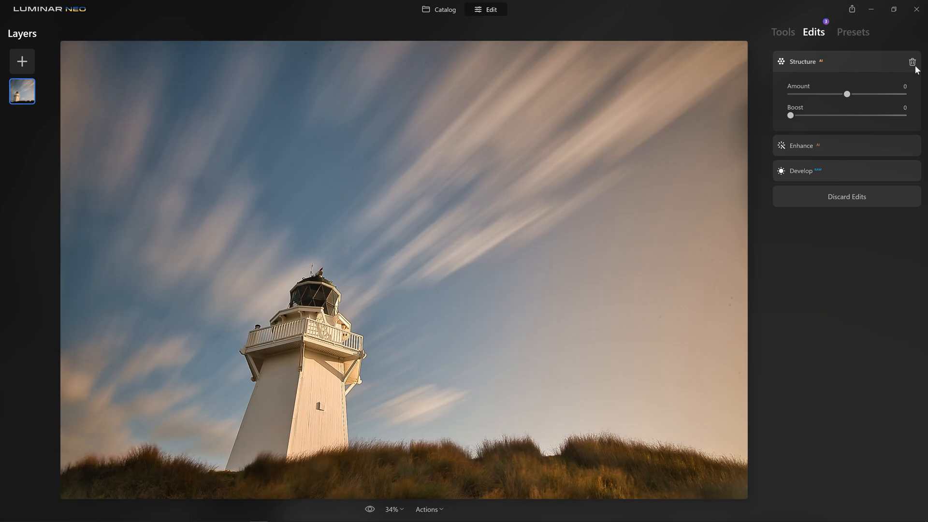
pyautogui.click(888, 63)
pyautogui.click(913, 63)
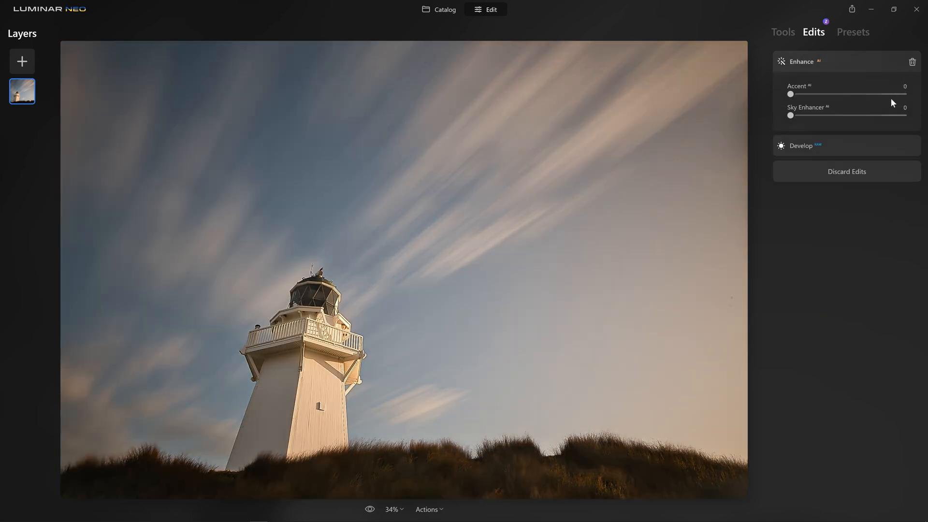
pyautogui.click(879, 57)
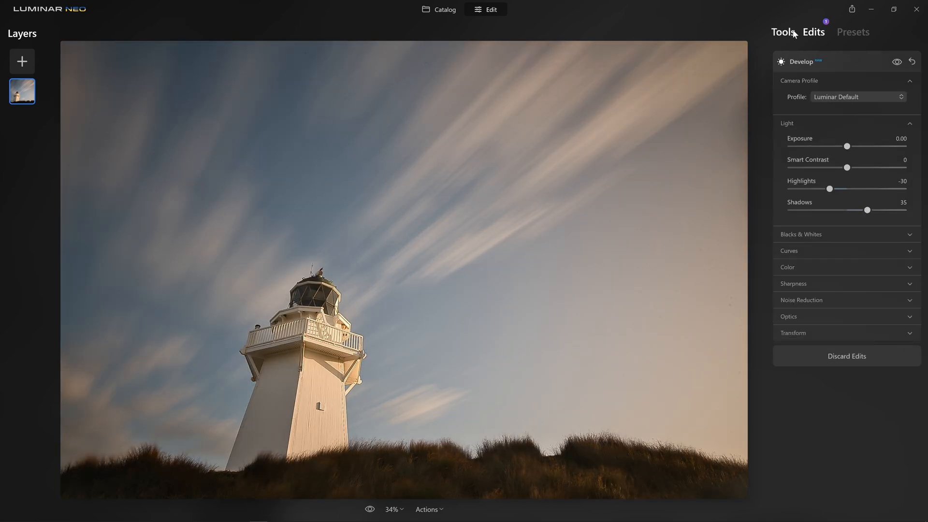
# Step: Reset Sharpen to 0 and enable Auto Distortion Corrections, Auto Fix Chromatic Aberrations and Defringe in the Develop edits
pyautogui.click(816, 283)
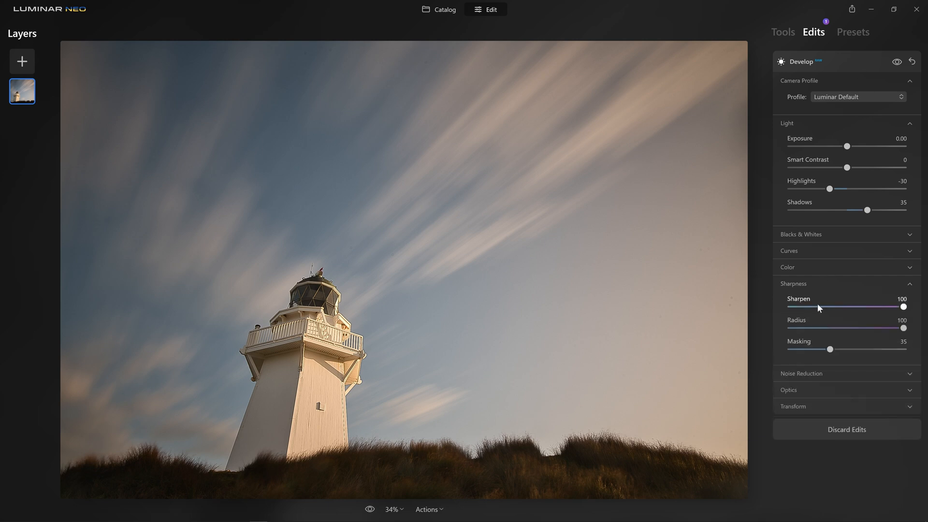
pyautogui.doubleClick(855, 304)
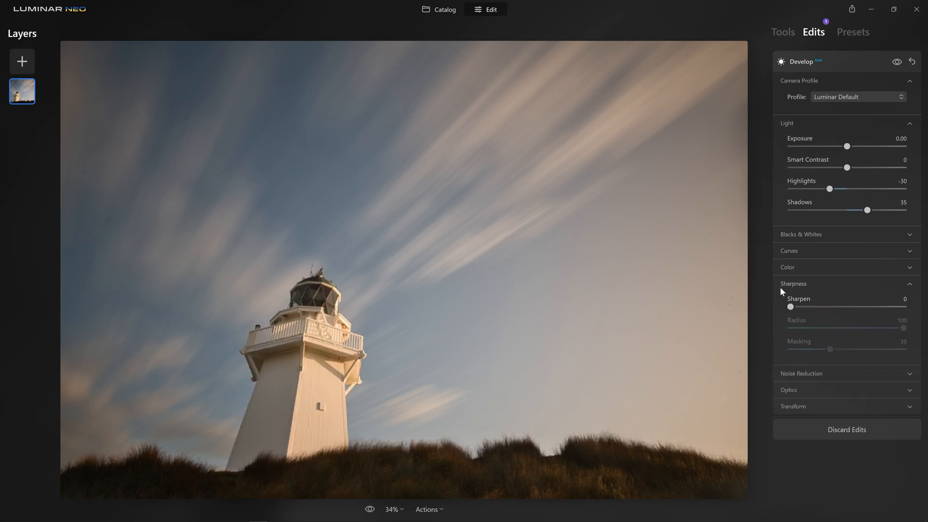
pyautogui.click(836, 386)
pyautogui.scroll(-1, 825, 379)
pyautogui.click(796, 358)
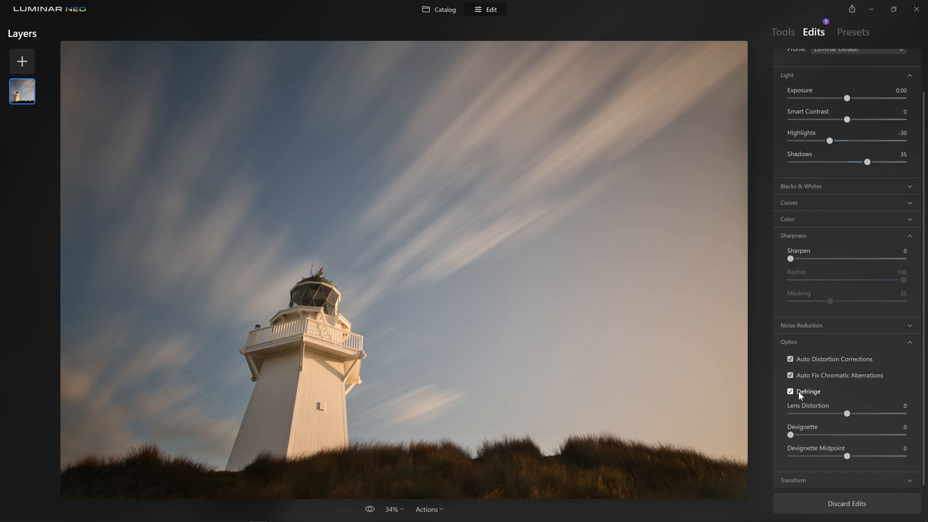
pyautogui.click(797, 344)
# Step: Straighten the lighthouse's perspective by setting the Transform Vertical to -45 and Aspect to 17
pyautogui.click(827, 407)
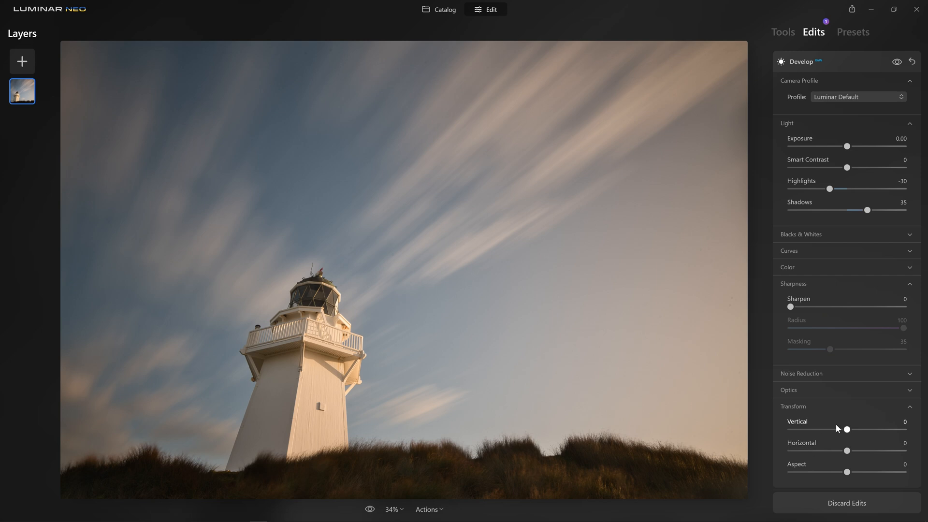
pyautogui.moveTo(846, 429); pyautogui.dragTo(823, 430)
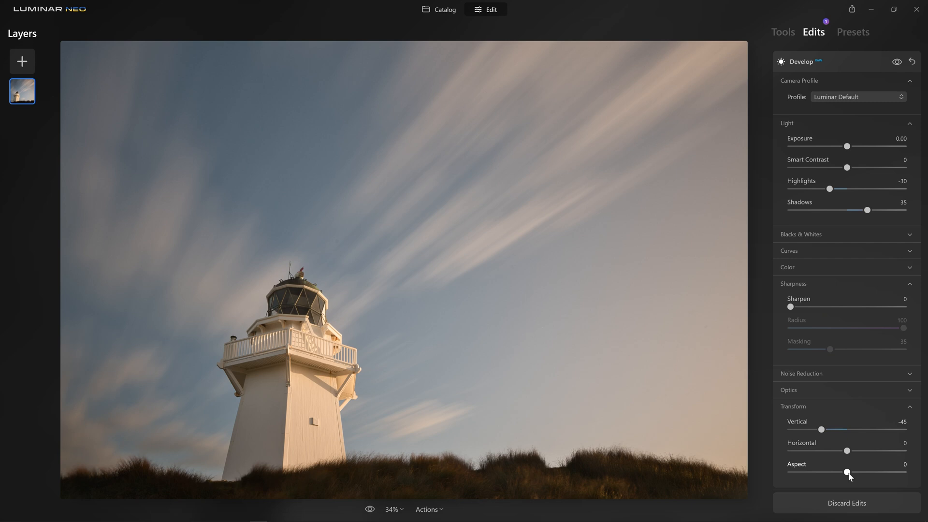
pyautogui.moveTo(848, 474)
pyautogui.mouseDown()
pyautogui.moveTo(805, 476)
pyautogui.moveTo(858, 476)
pyautogui.mouseUp()
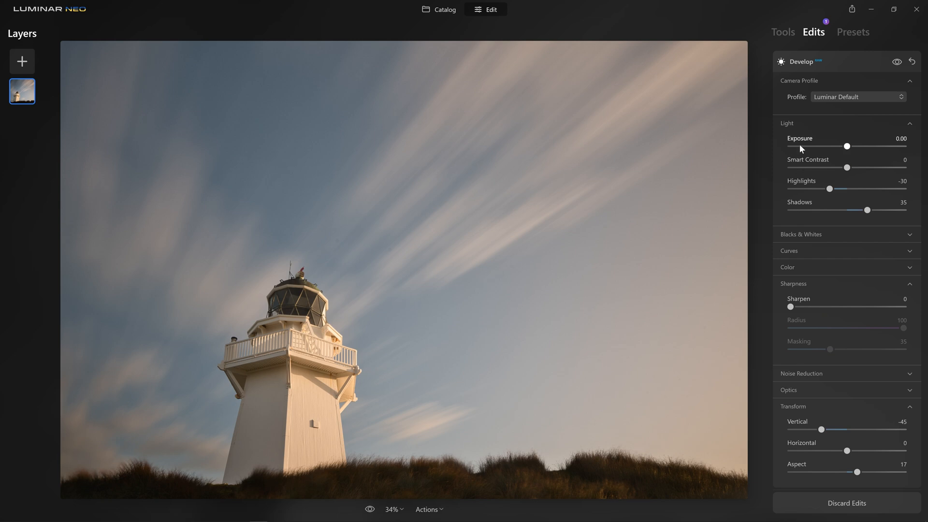
# Step: Compare the photo with and without the Develop edits several times
pyautogui.click(898, 63)
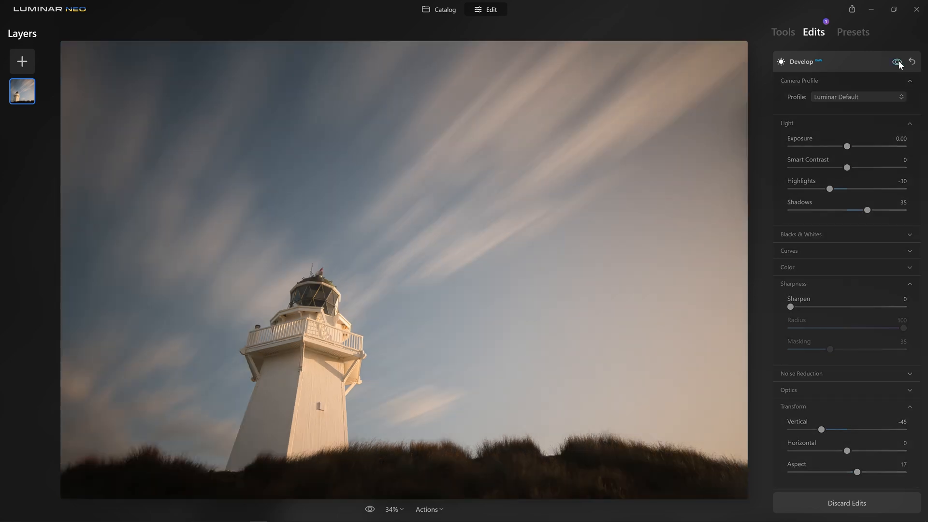
pyautogui.click(898, 62)
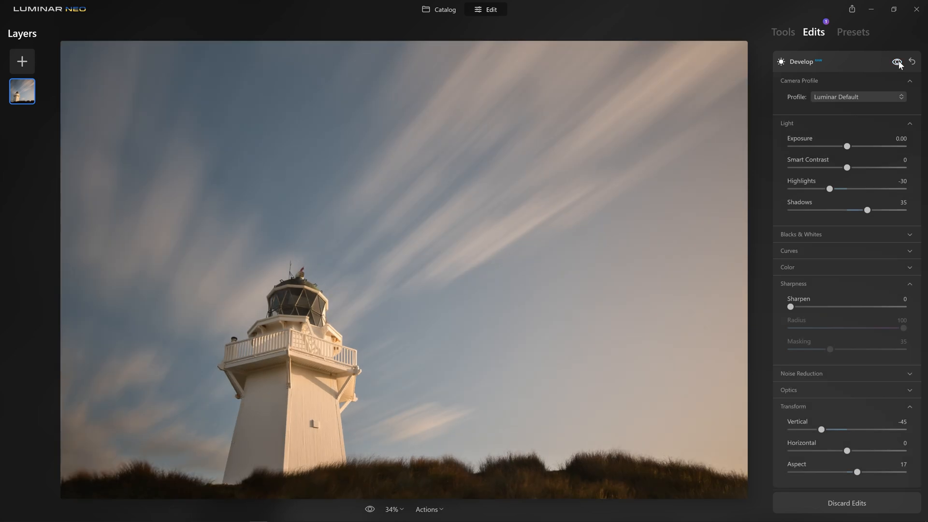
pyautogui.click(897, 63)
pyautogui.click(897, 63)
pyautogui.click(898, 63)
pyautogui.click(898, 63)
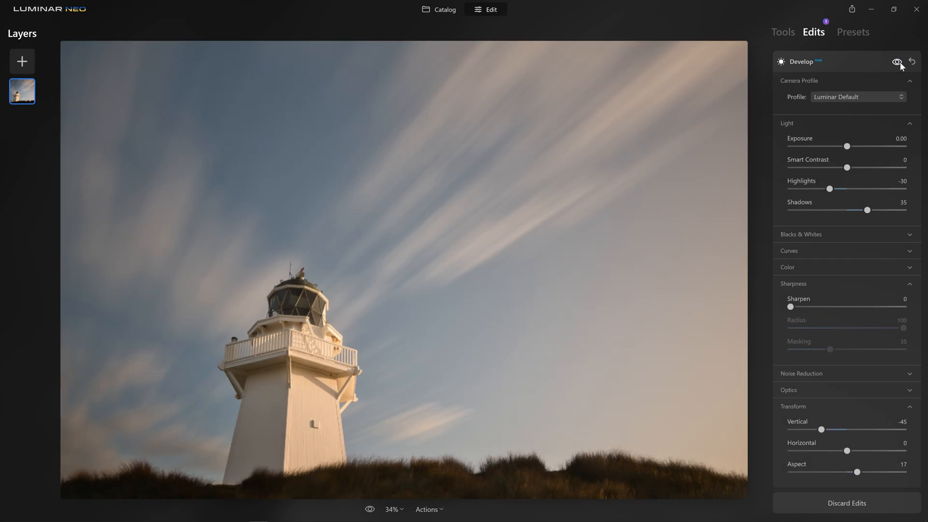
# Step: Raise the Transform Aspect to 25 and compare the photo with and without the Develop edits
pyautogui.moveTo(856, 472); pyautogui.dragTo(861, 472)
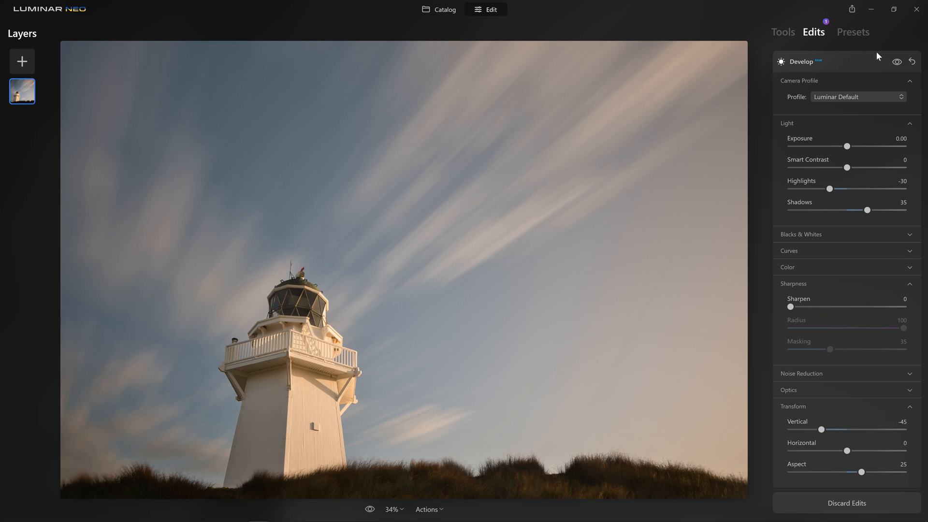
pyautogui.click(897, 61)
pyautogui.click(897, 62)
# Step: Remove the dust spots from the sky automatically with the Erase tool
pyautogui.click(778, 32)
pyautogui.scroll(3, 813, 148)
pyautogui.click(796, 160)
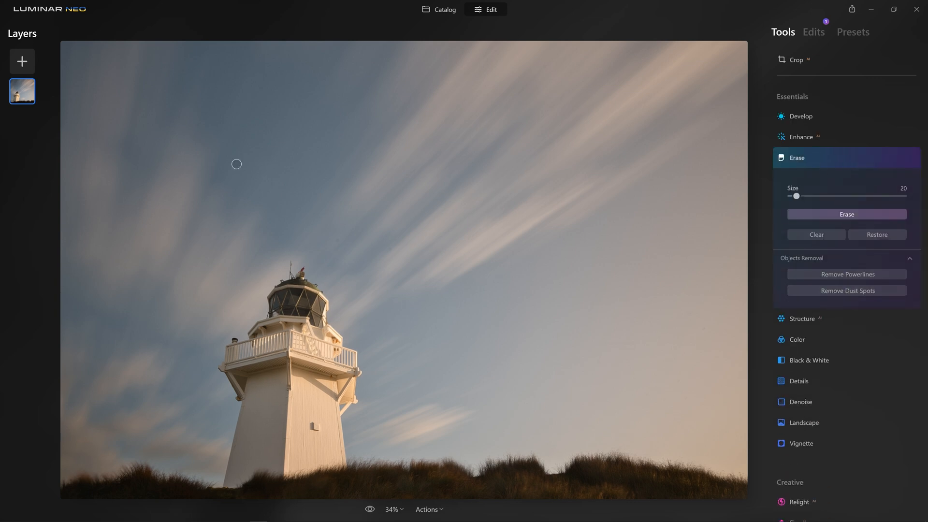
pyautogui.click(394, 511)
pyautogui.click(411, 446)
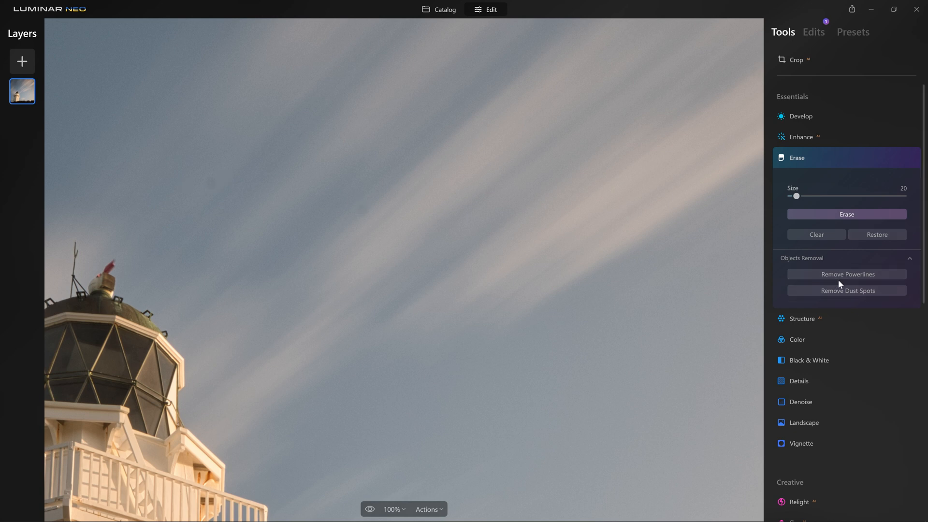
pyautogui.click(848, 292)
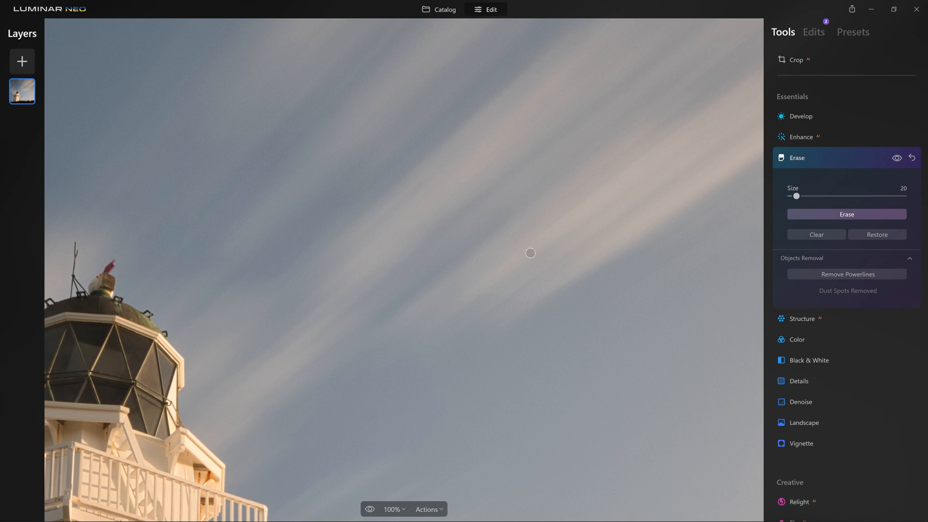
pyautogui.click(395, 510)
pyautogui.click(414, 380)
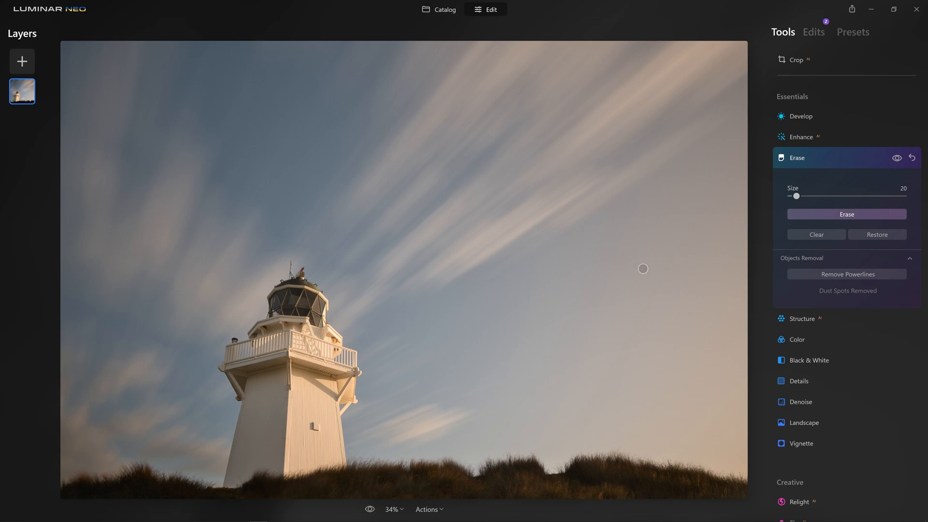
# Step: Convert the photo to black and white and compare it with the colour version
pyautogui.click(806, 359)
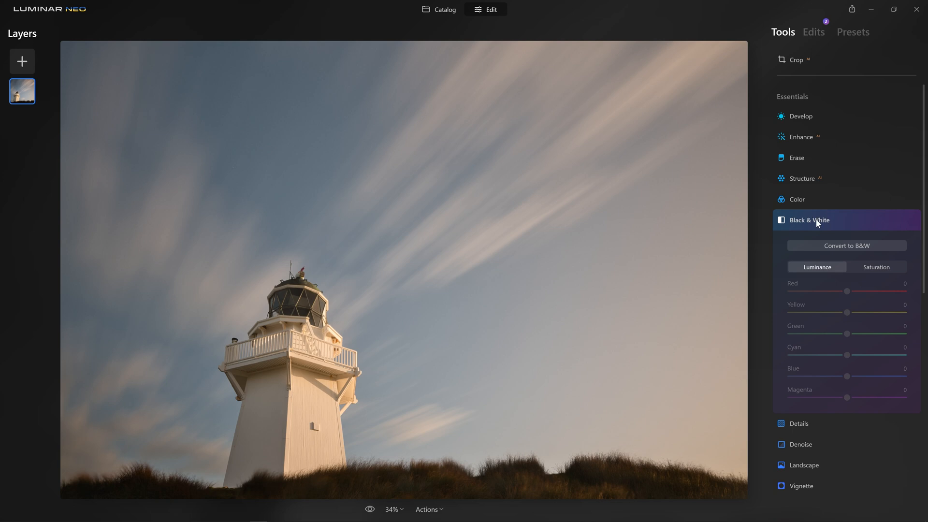
pyautogui.click(844, 246)
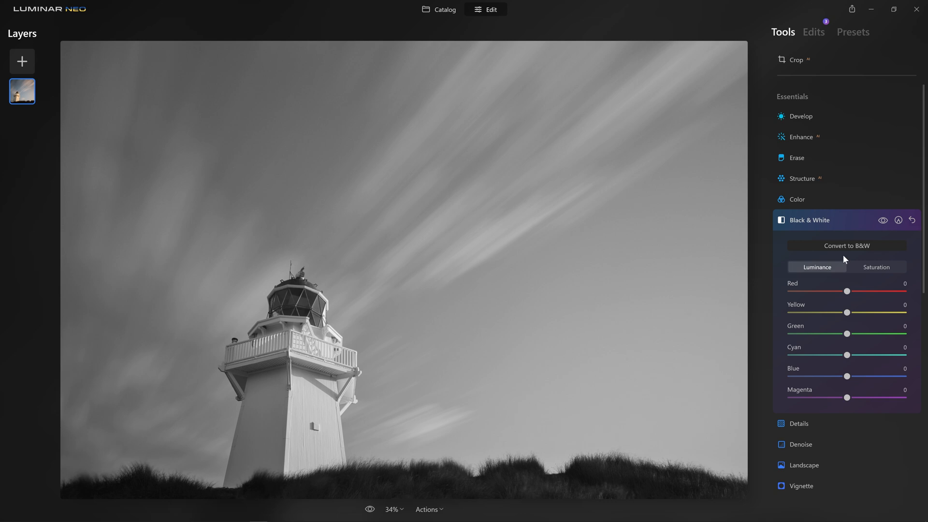
pyautogui.click(883, 221)
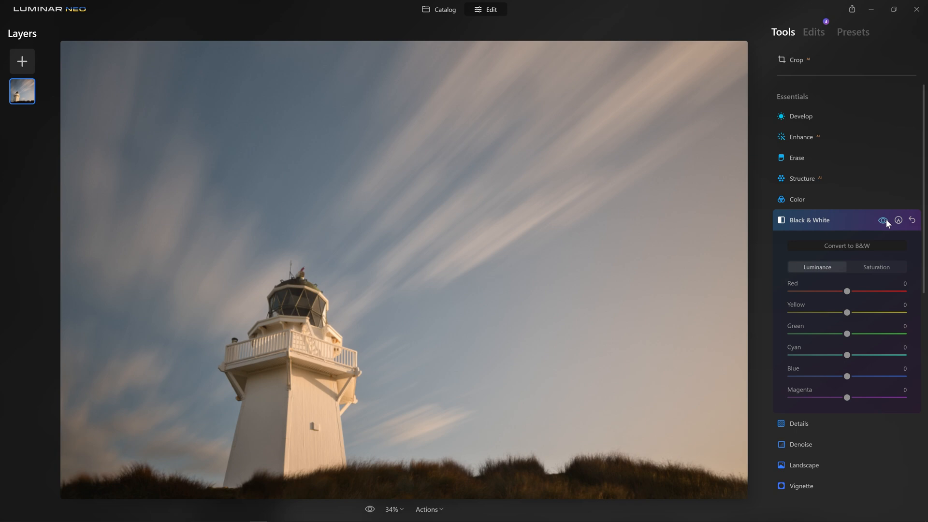
pyautogui.click(884, 220)
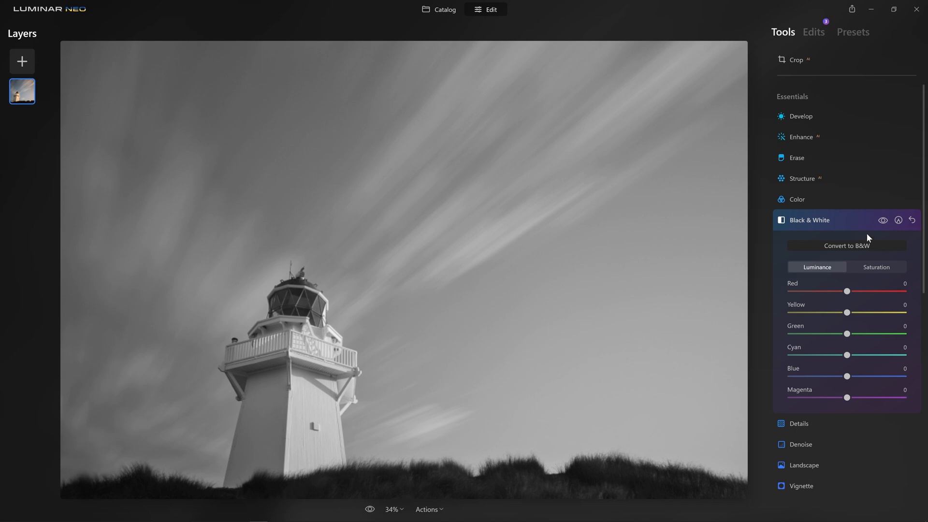
pyautogui.click(883, 221)
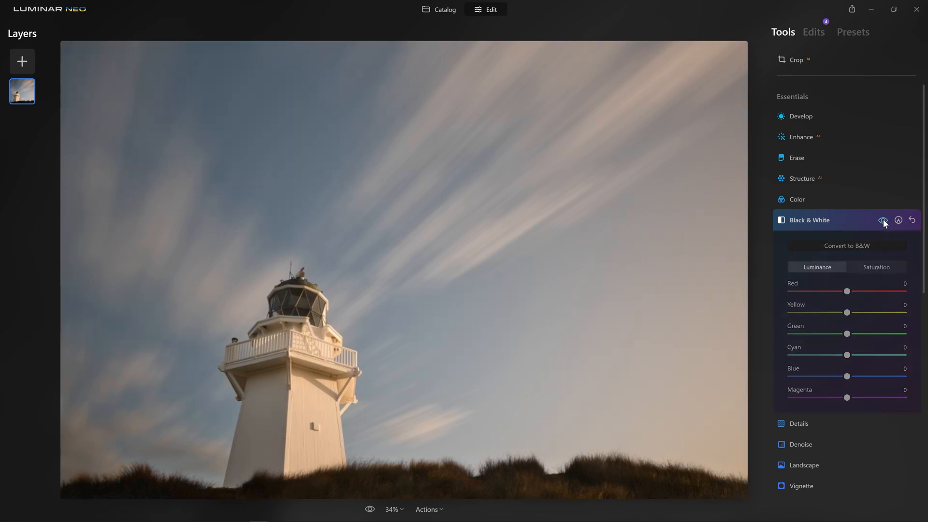
pyautogui.click(883, 220)
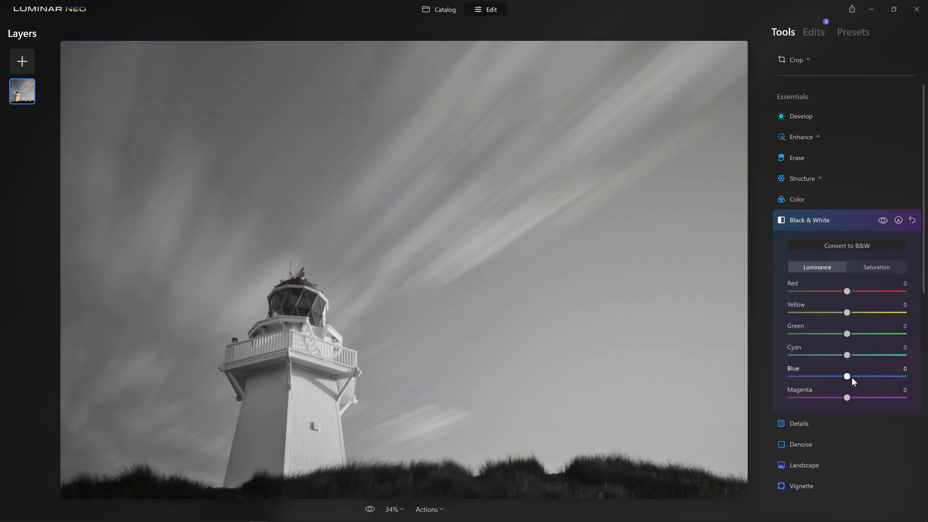
# Step: Set the black-and-white luminance to Blue -100, Yellow 9, Red 35, Cyan -52 and Magenta -40
pyautogui.moveTo(848, 376); pyautogui.dragTo(766, 377)
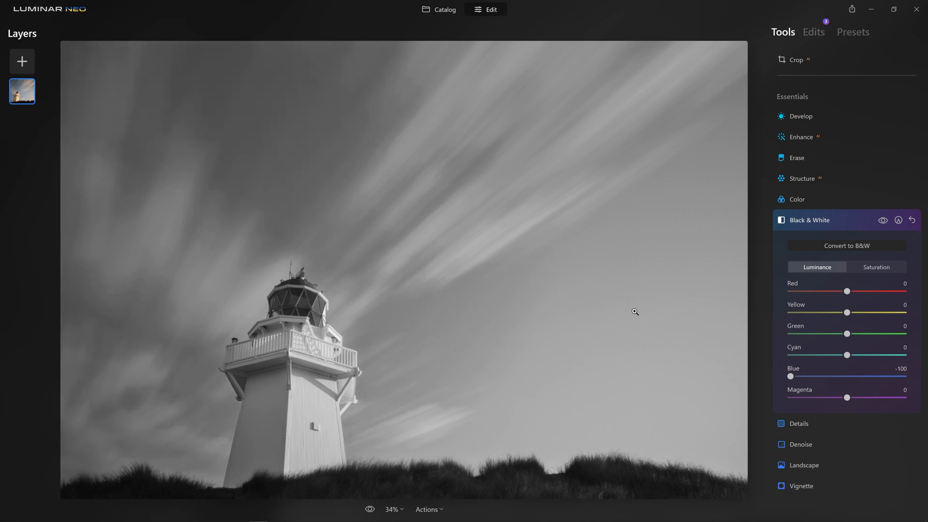
pyautogui.moveTo(846, 312); pyautogui.dragTo(821, 312)
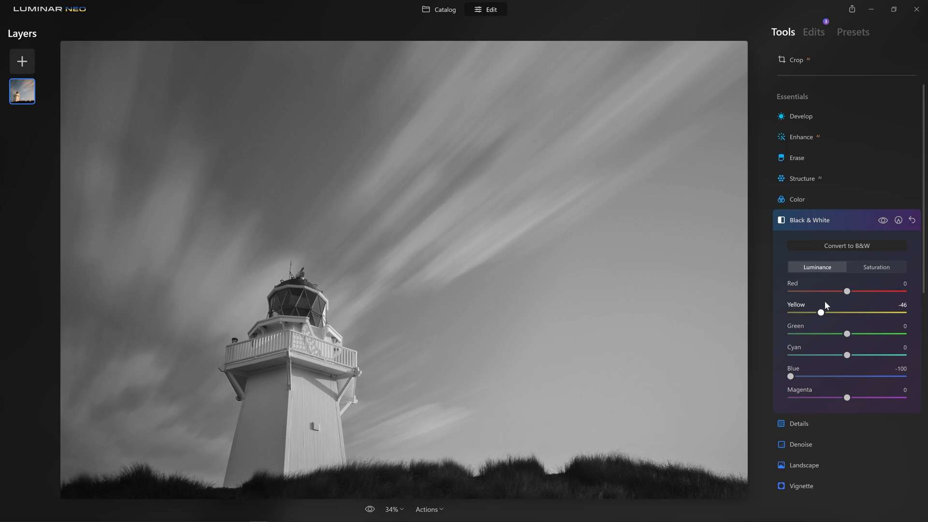
pyautogui.moveTo(821, 312); pyautogui.dragTo(871, 291)
pyautogui.moveTo(848, 354); pyautogui.dragTo(815, 358)
pyautogui.moveTo(846, 398); pyautogui.dragTo(825, 398)
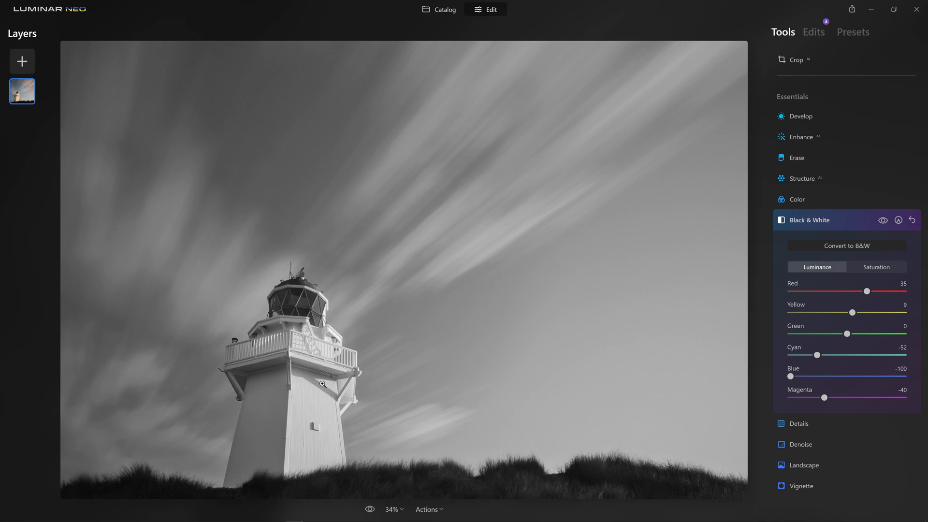
# Step: Add a vignette with an Amount of -100 and centre it on the lighthouse's lantern room
pyautogui.click(827, 485)
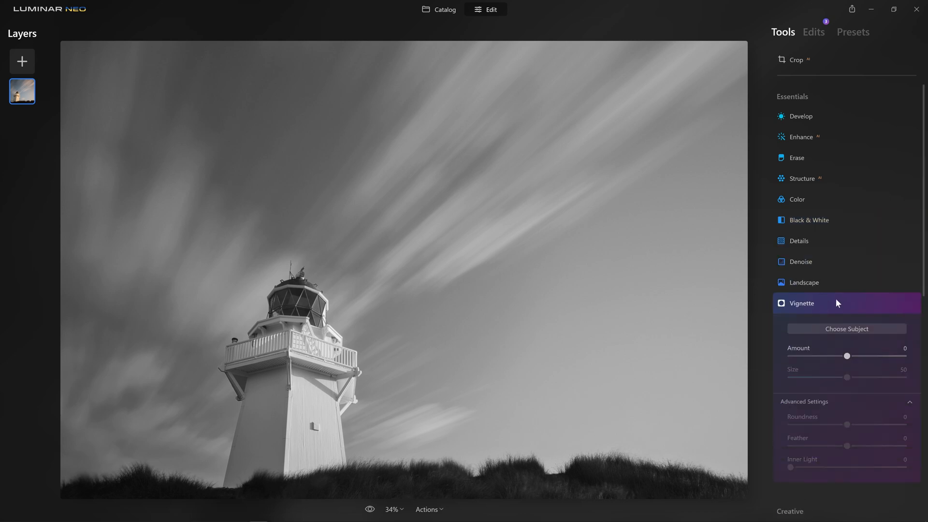
pyautogui.moveTo(849, 356); pyautogui.dragTo(753, 357)
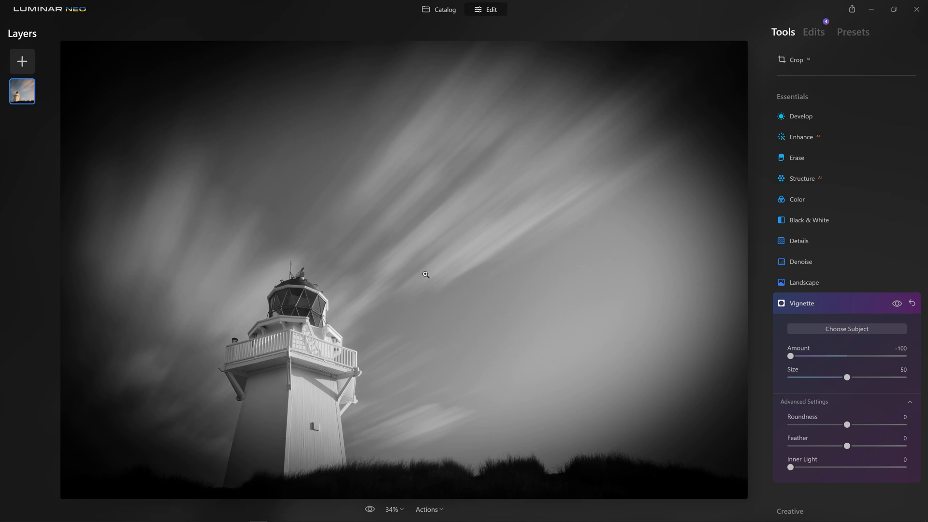
pyautogui.click(854, 331)
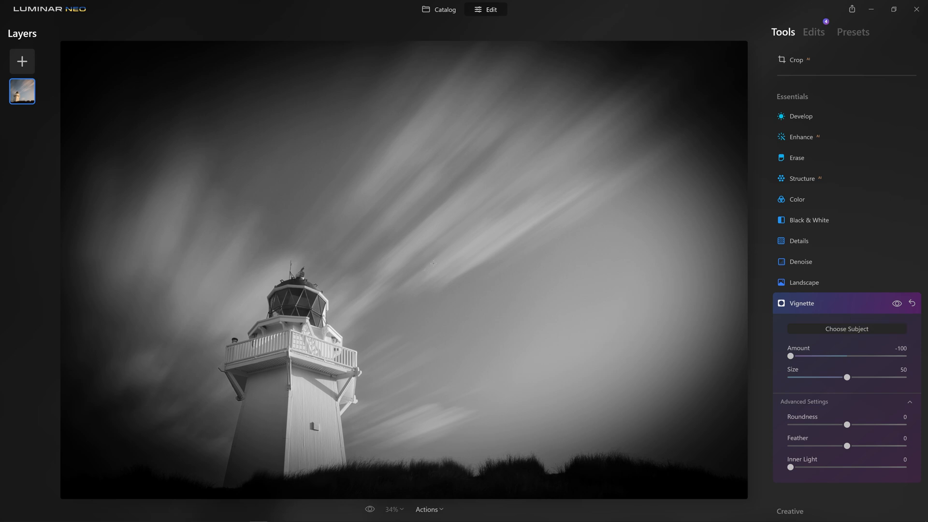
pyautogui.click(299, 314)
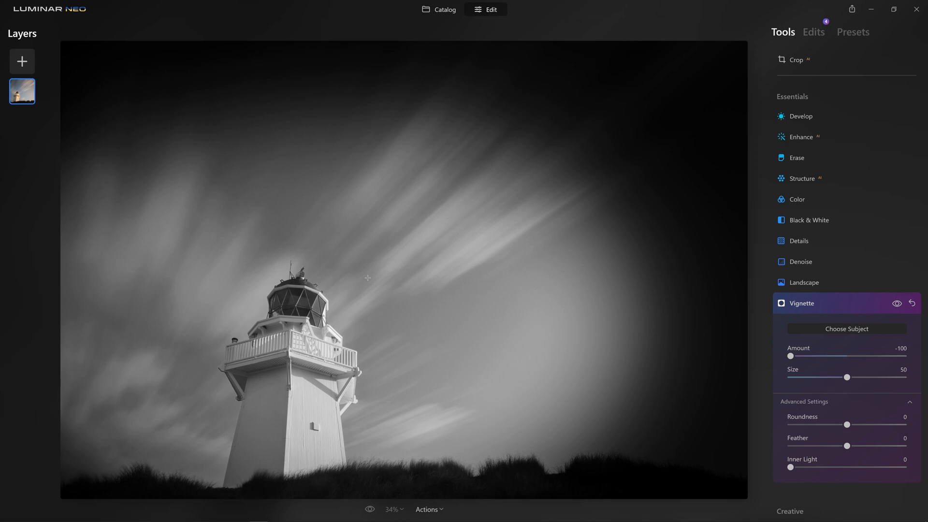
# Step: Shape the vignette with Size 43 and Roundness 36, trying different Feather values before setting Feather to 100
pyautogui.moveTo(847, 377); pyautogui.dragTo(839, 377)
pyautogui.moveTo(848, 425); pyautogui.dragTo(868, 425)
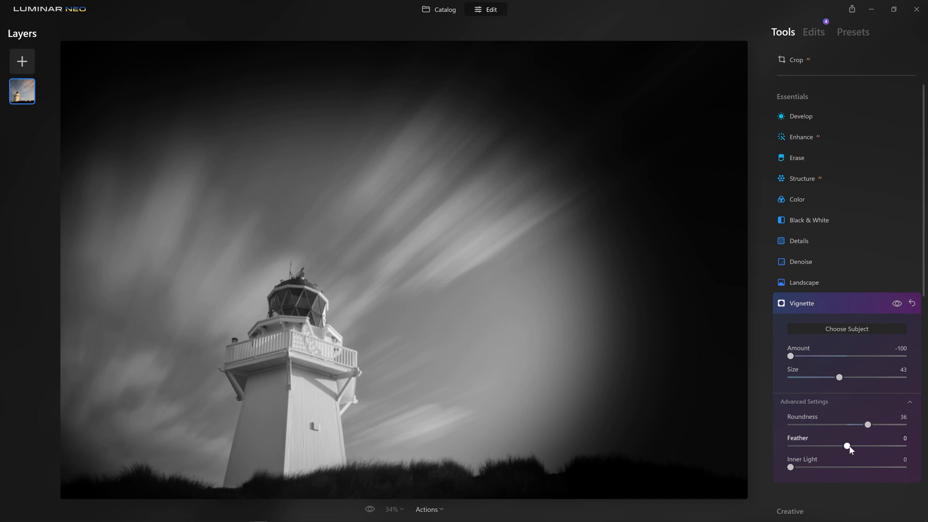
pyautogui.moveTo(847, 448); pyautogui.dragTo(865, 452)
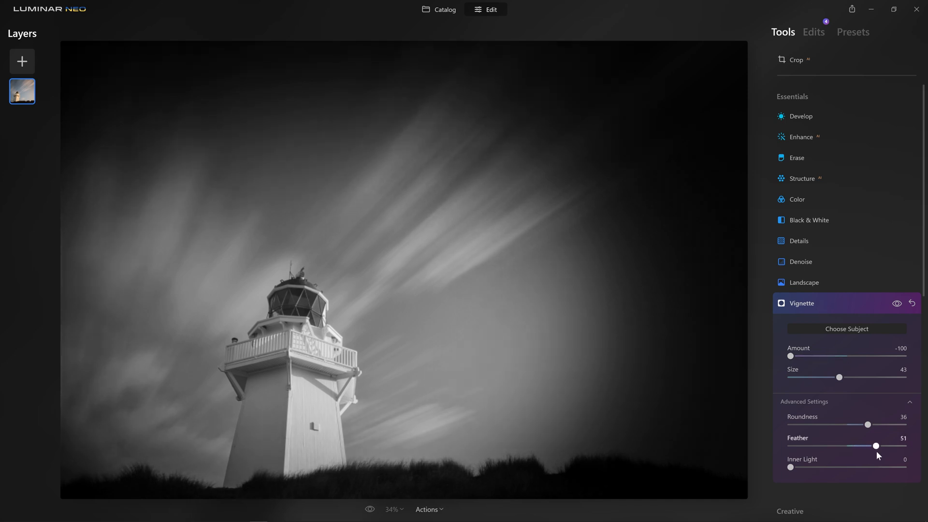
pyautogui.doubleClick(904, 447)
pyautogui.moveTo(850, 448); pyautogui.dragTo(903, 446)
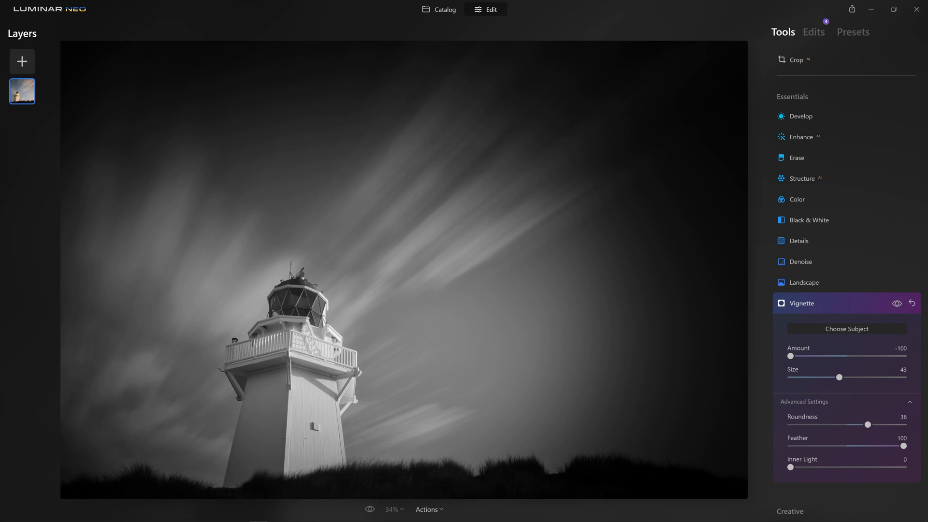
pyautogui.moveTo(903, 446); pyautogui.dragTo(822, 446)
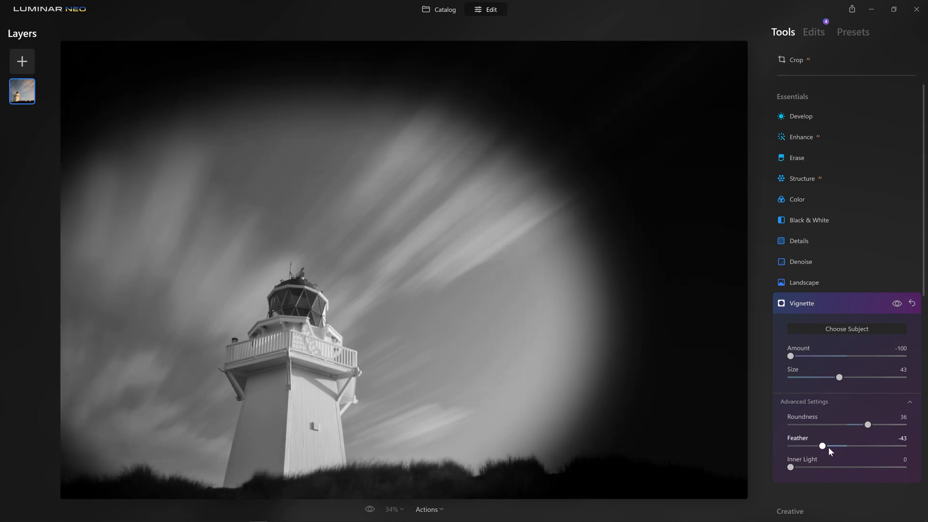
pyautogui.moveTo(822, 445); pyautogui.dragTo(903, 445)
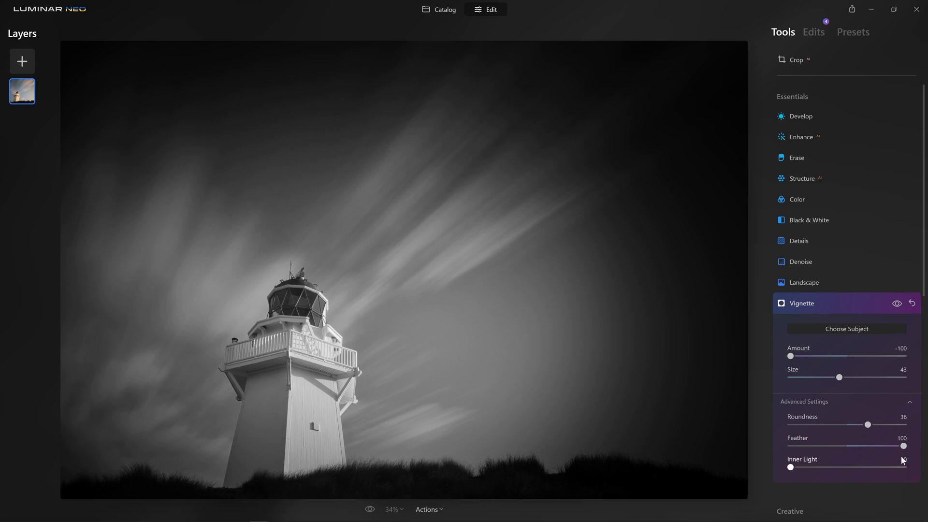
# Step: Set the vignette's Size to 44 and soften its Amount to -71
pyautogui.moveTo(840, 377)
pyautogui.mouseDown()
pyautogui.moveTo(825, 376)
pyautogui.moveTo(874, 379)
pyautogui.moveTo(832, 379)
pyautogui.moveTo(848, 379)
pyautogui.moveTo(841, 380)
pyautogui.mouseUp()
pyautogui.moveTo(792, 356); pyautogui.dragTo(846, 362)
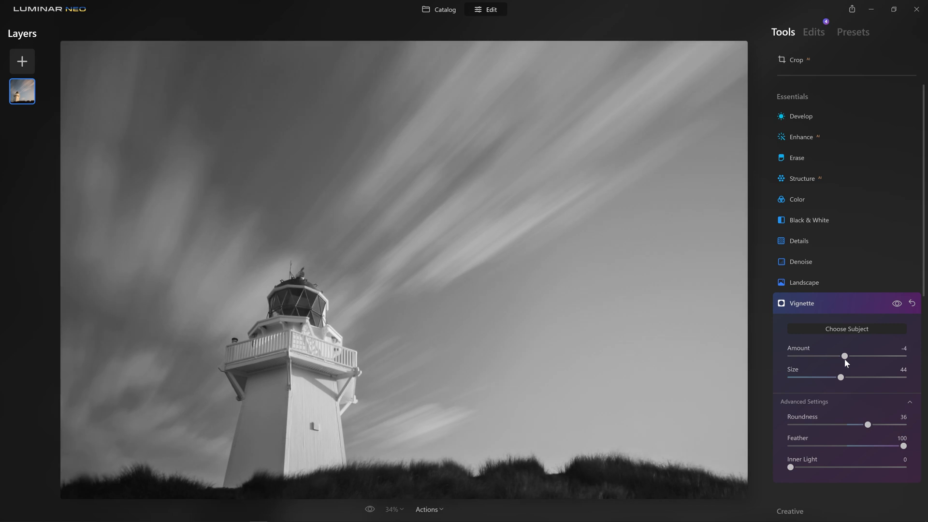
pyautogui.doubleClick(844, 357)
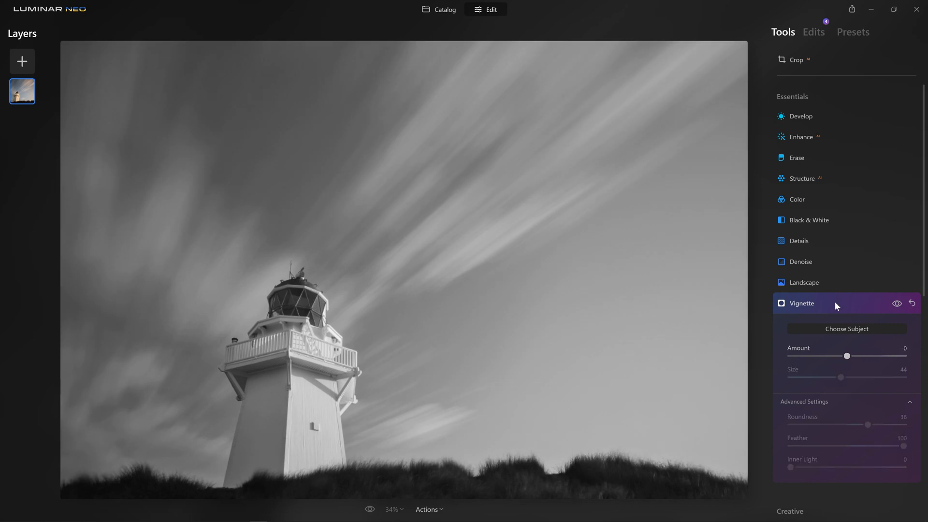
pyautogui.moveTo(847, 356); pyautogui.dragTo(808, 360)
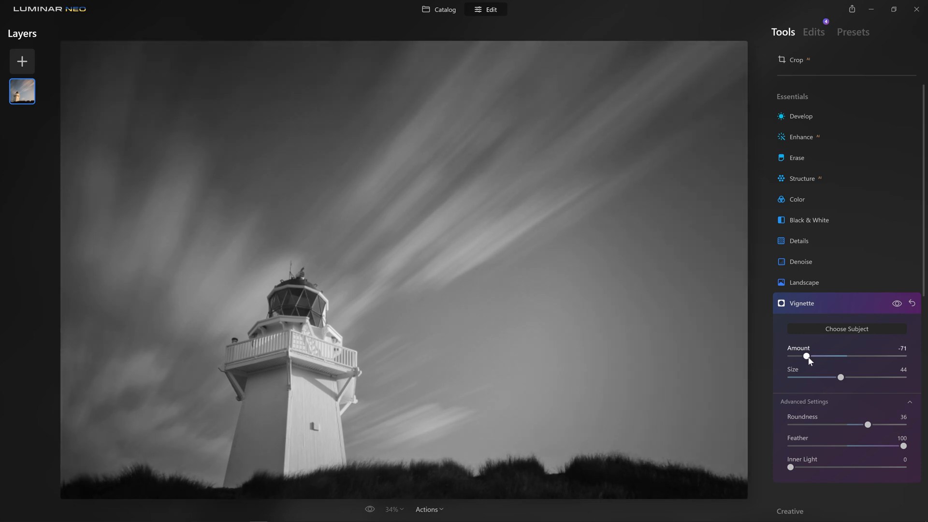
# Step: Set the vignette's Amount to -81 and compare the edited photo with the original
pyautogui.moveTo(808, 360); pyautogui.dragTo(805, 360)
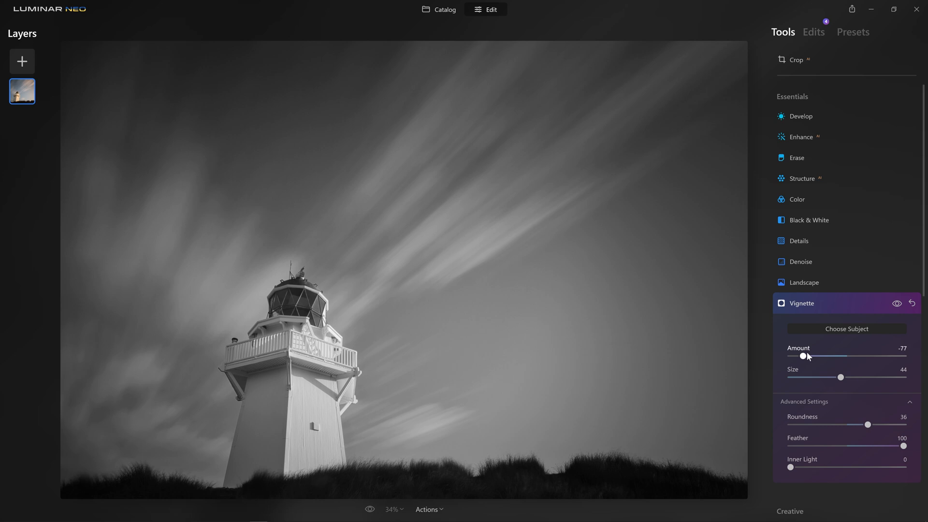
pyautogui.moveTo(803, 357); pyautogui.dragTo(802, 360)
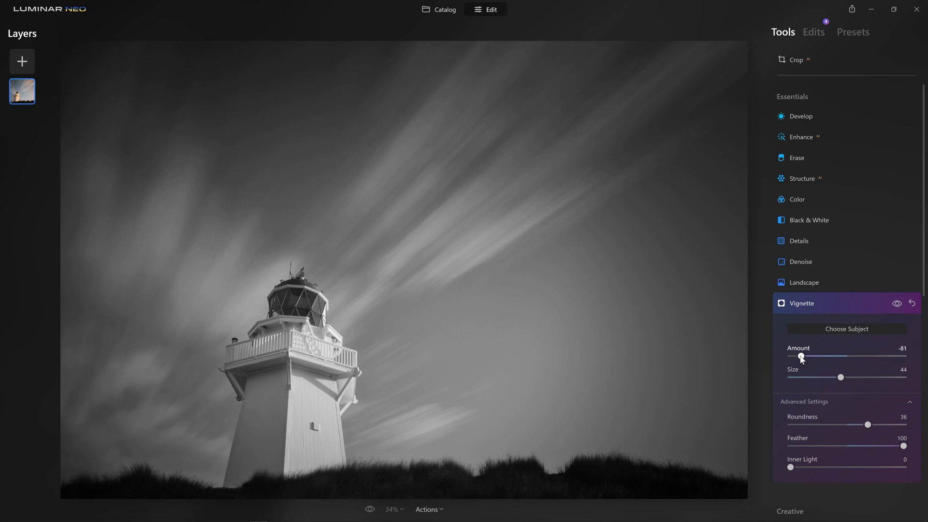
pyautogui.click(801, 303)
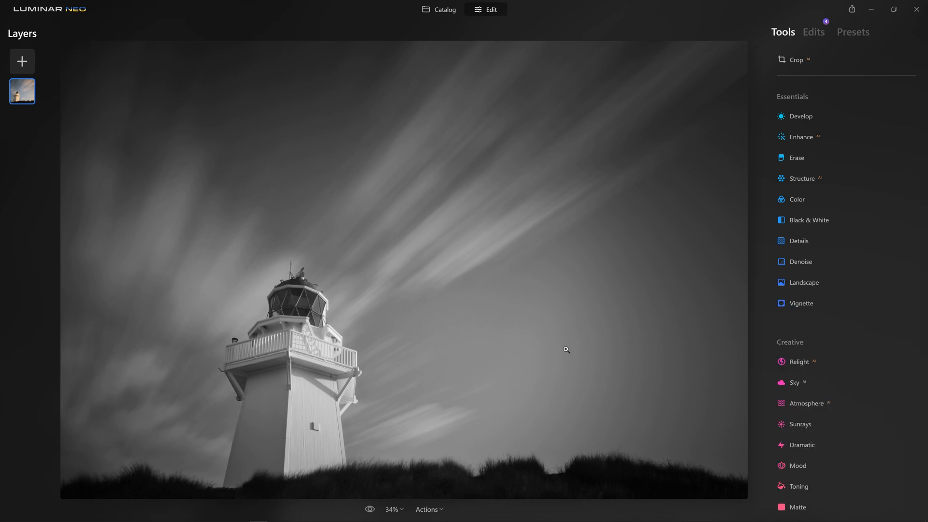
pyautogui.click(369, 509)
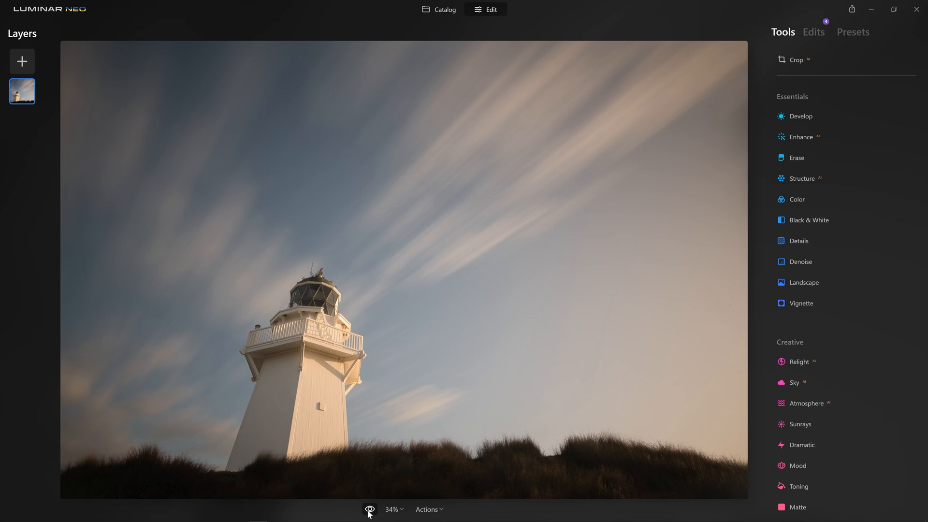
pyautogui.click(369, 510)
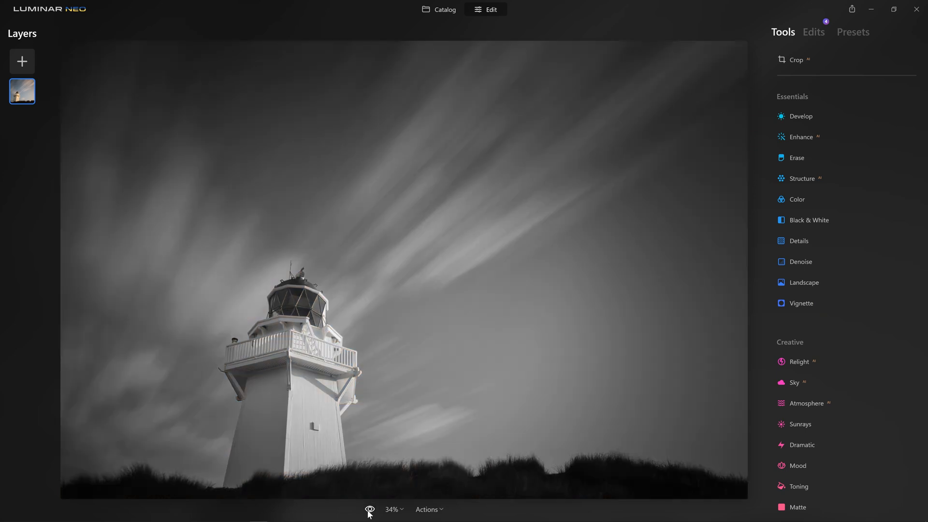
pyautogui.click(369, 510)
pyautogui.click(369, 510)
# Step: Try the Enhance tool's Accent effect, resetting it once, and set Accent to 100
pyautogui.click(811, 138)
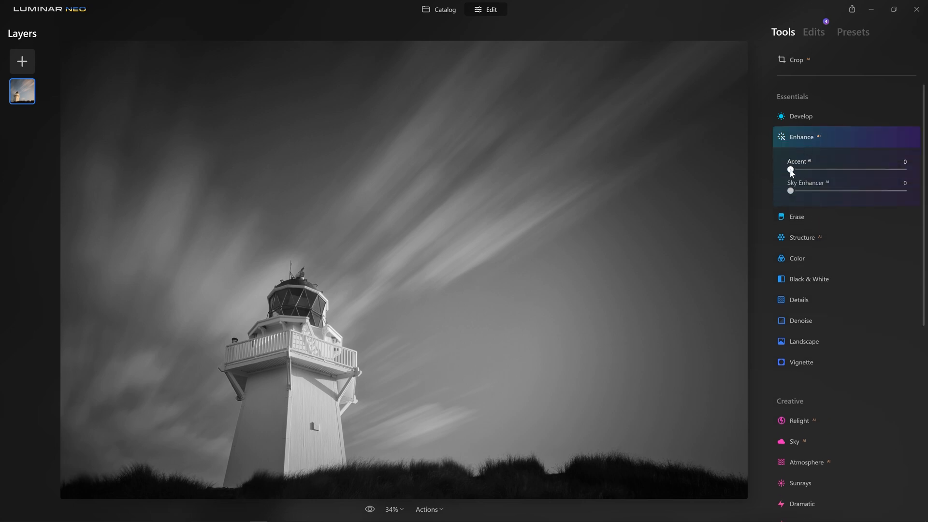
pyautogui.moveTo(790, 172); pyautogui.dragTo(806, 175)
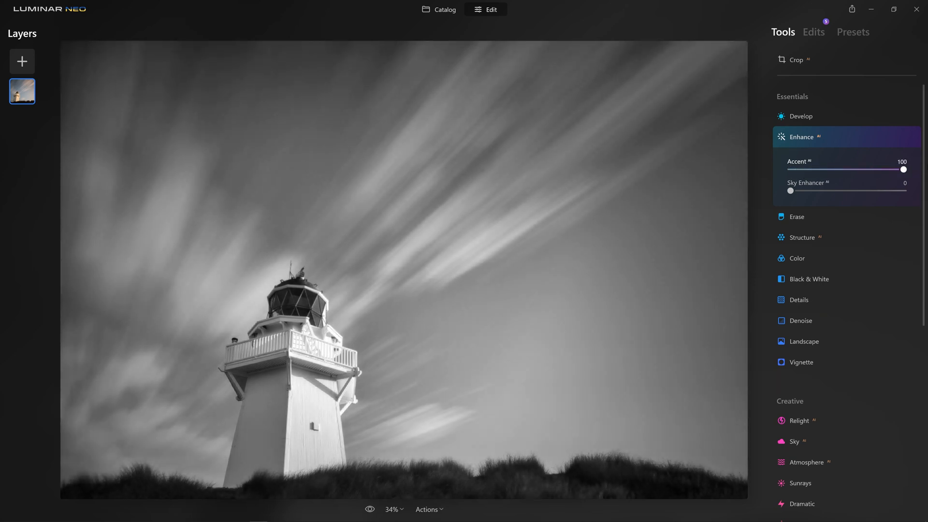
pyautogui.doubleClick(904, 168)
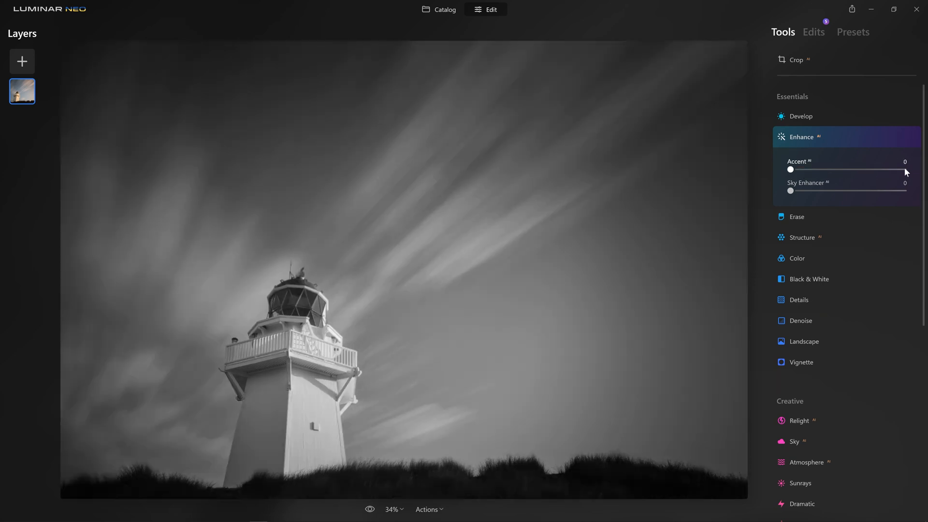
pyautogui.moveTo(791, 172); pyautogui.dragTo(910, 173)
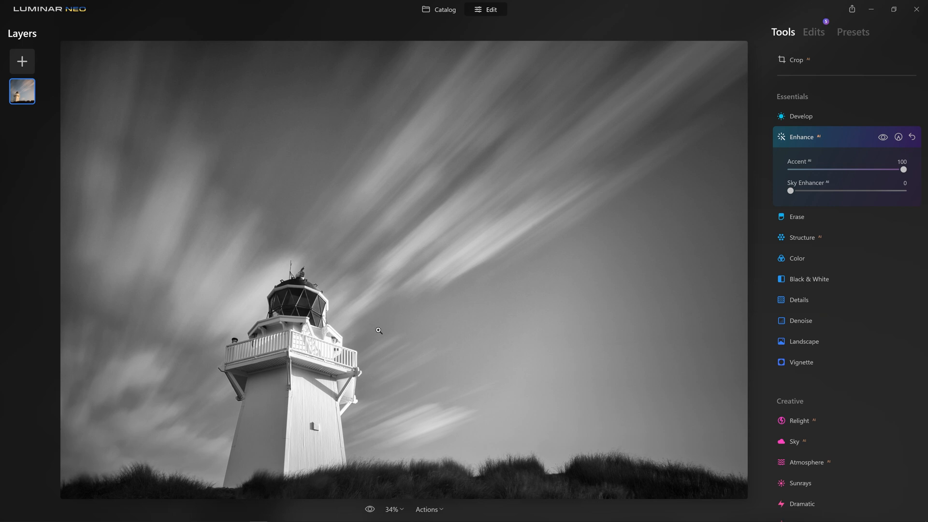
# Step: Paint the Enhance mask over the lighthouse with a brush of Size 160, Softness 100 and Strength 35
pyautogui.click(898, 137)
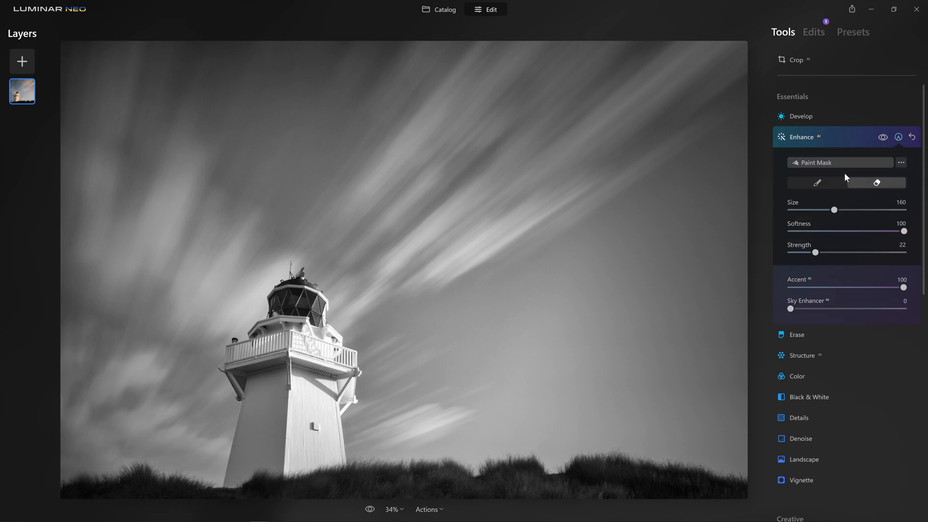
pyautogui.moveTo(815, 252); pyautogui.dragTo(828, 254)
pyautogui.click(824, 185)
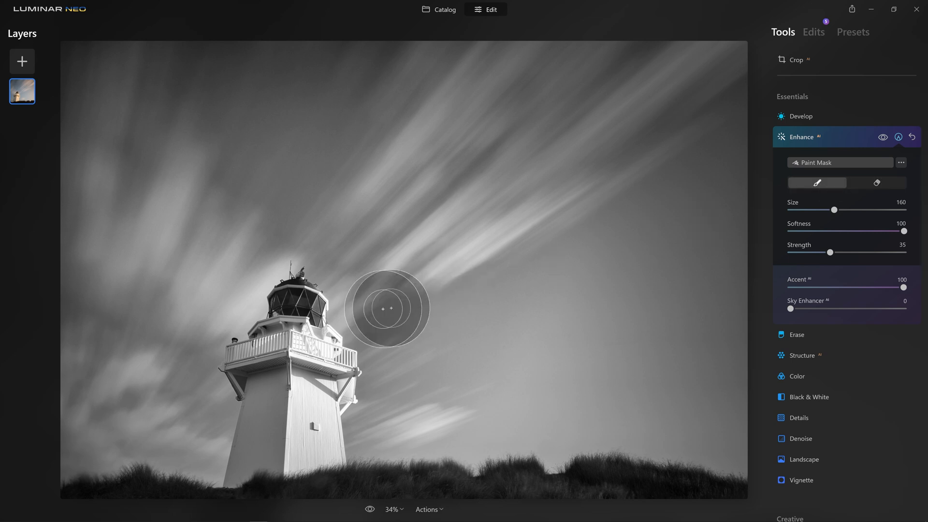
pyautogui.moveTo(309, 269)
pyautogui.mouseDown()
pyautogui.moveTo(281, 284)
pyautogui.moveTo(291, 331)
pyautogui.moveTo(335, 317)
pyautogui.moveTo(260, 324)
pyautogui.moveTo(317, 353)
pyautogui.moveTo(273, 333)
pyautogui.moveTo(246, 374)
pyautogui.moveTo(328, 373)
pyautogui.moveTo(258, 460)
pyautogui.moveTo(269, 489)
pyautogui.moveTo(353, 466)
pyautogui.moveTo(344, 420)
pyautogui.moveTo(300, 335)
pyautogui.moveTo(300, 425)
pyautogui.mouseUp()
pyautogui.moveTo(294, 305)
pyautogui.mouseDown()
pyautogui.moveTo(277, 452)
pyautogui.moveTo(290, 315)
pyautogui.moveTo(269, 447)
pyautogui.moveTo(321, 355)
pyautogui.mouseUp()
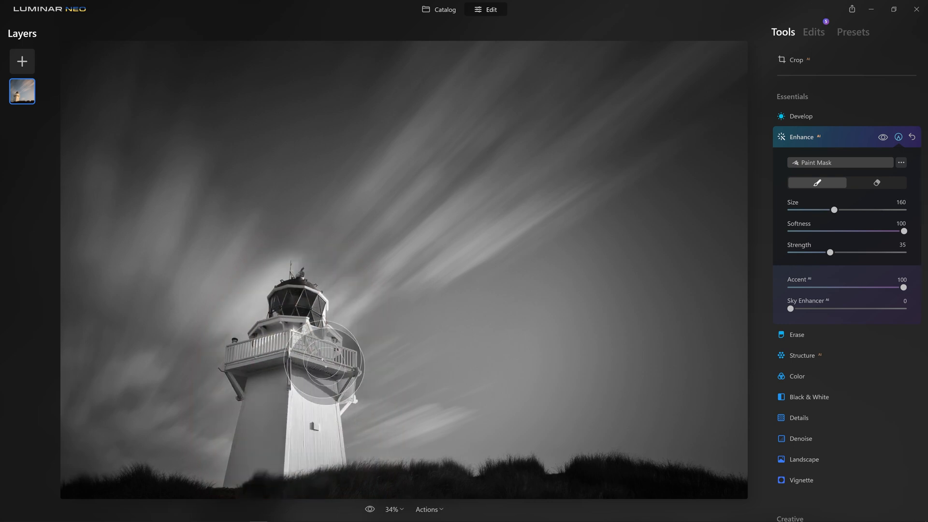
# Step: Enlarge the Enhance mask brush to Size 256 and paint the effect over the streaked clouds in the sky
pyautogui.press(']')
pyautogui.press(']')
pyautogui.press(']')
pyautogui.press(']')
pyautogui.press(']')
pyautogui.press(']')
pyautogui.press(']')
pyautogui.press(']')
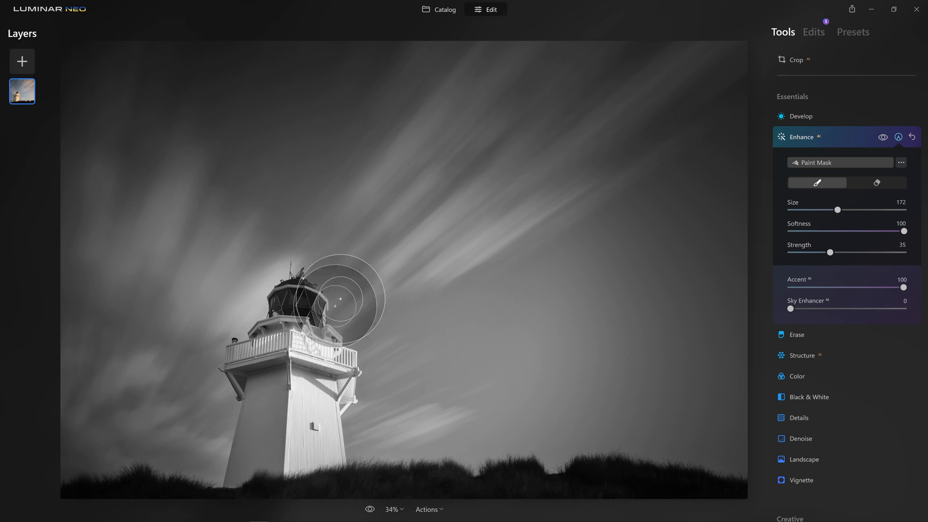
pyautogui.moveTo(526, 119)
pyautogui.mouseDown()
pyautogui.moveTo(541, 106)
pyautogui.moveTo(660, 110)
pyautogui.mouseUp()
# Step: Erase the Enhance mask from the sky around the lantern room with Size 124 and Strength 100, and compare with and without Enhance
pyautogui.press('[')
pyautogui.press('[')
pyautogui.press('[')
pyautogui.press('[')
pyautogui.press('[')
pyautogui.press('[')
pyautogui.press('[')
pyautogui.press('[')
pyautogui.press('[')
pyautogui.press('[')
pyautogui.press('[')
pyautogui.press('[')
pyautogui.press('[')
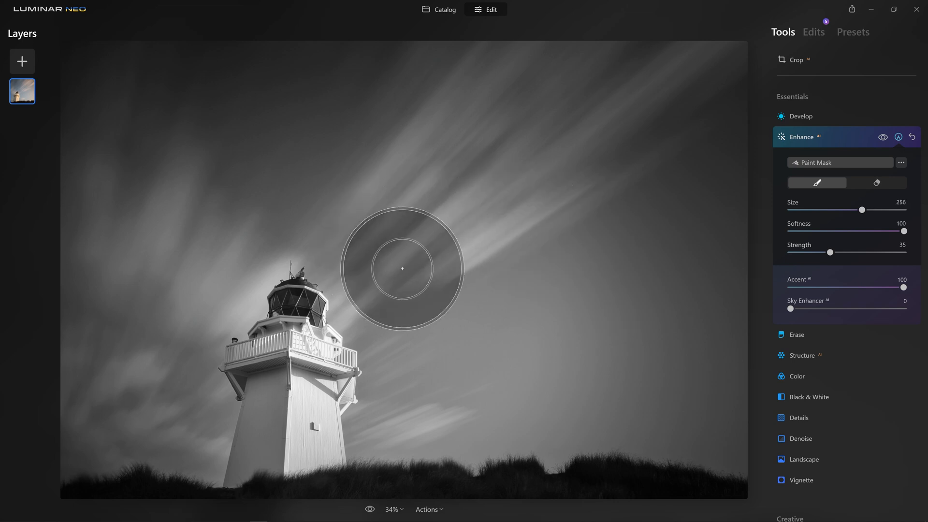
pyautogui.press(']')
pyautogui.press(']')
pyautogui.click(882, 183)
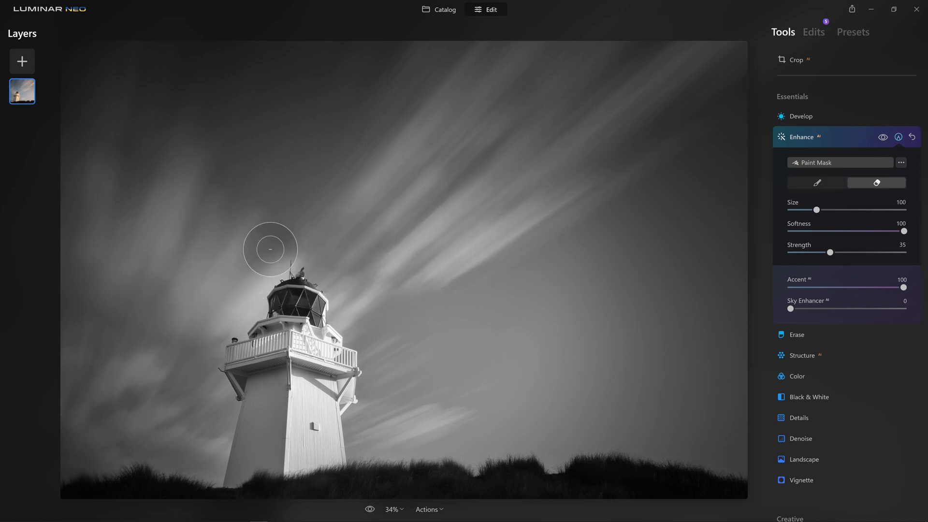
pyautogui.moveTo(278, 265); pyautogui.dragTo(261, 273)
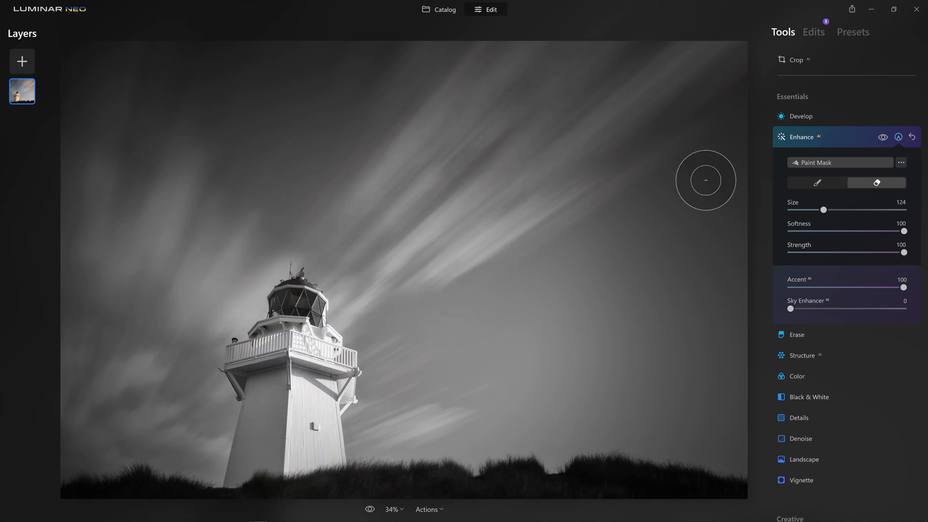
pyautogui.click(883, 138)
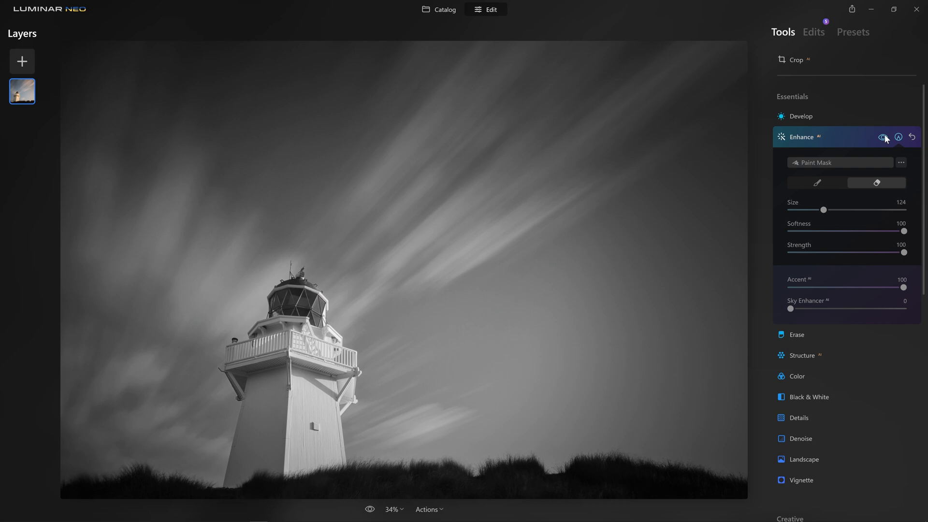
pyautogui.click(884, 136)
pyautogui.click(885, 136)
pyautogui.click(884, 137)
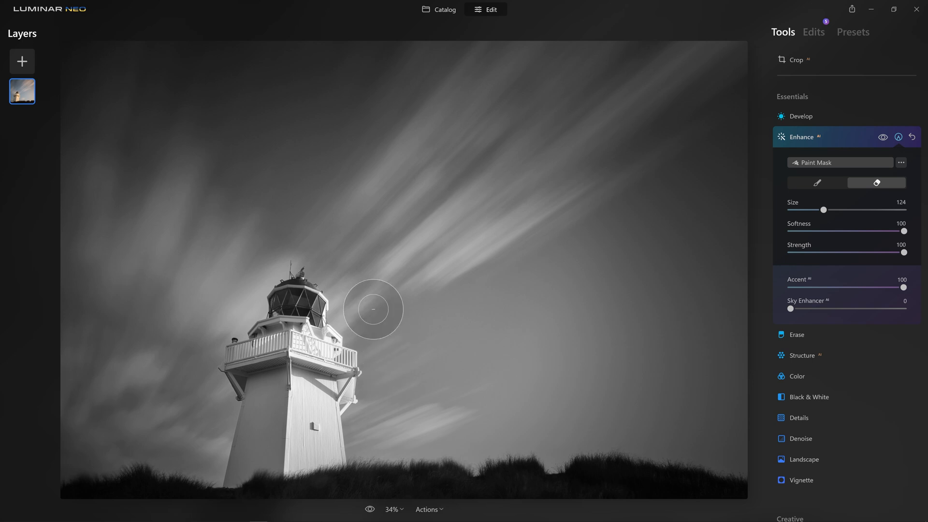
pyautogui.click(856, 137)
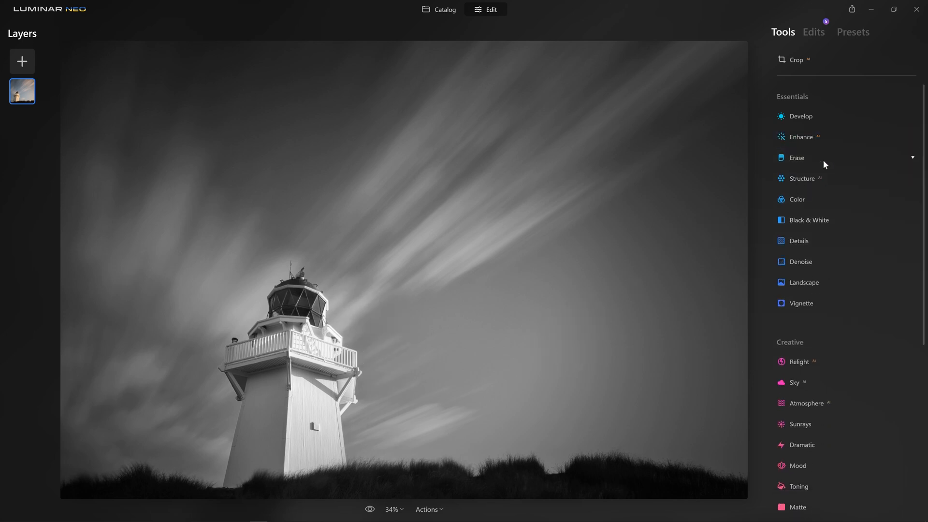
# Step: Set the Structure Amount to 100 and compare the photo with and without the effect
pyautogui.click(824, 179)
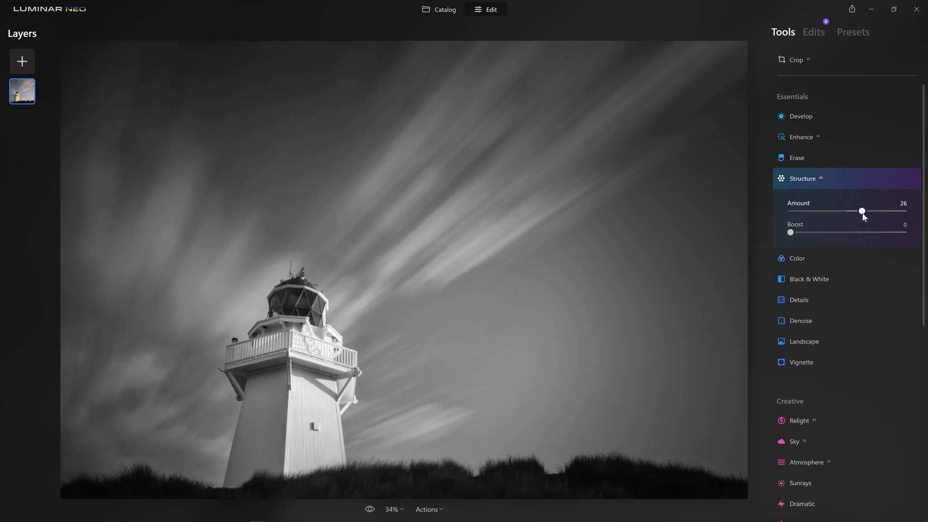
pyautogui.moveTo(878, 216); pyautogui.dragTo(909, 213)
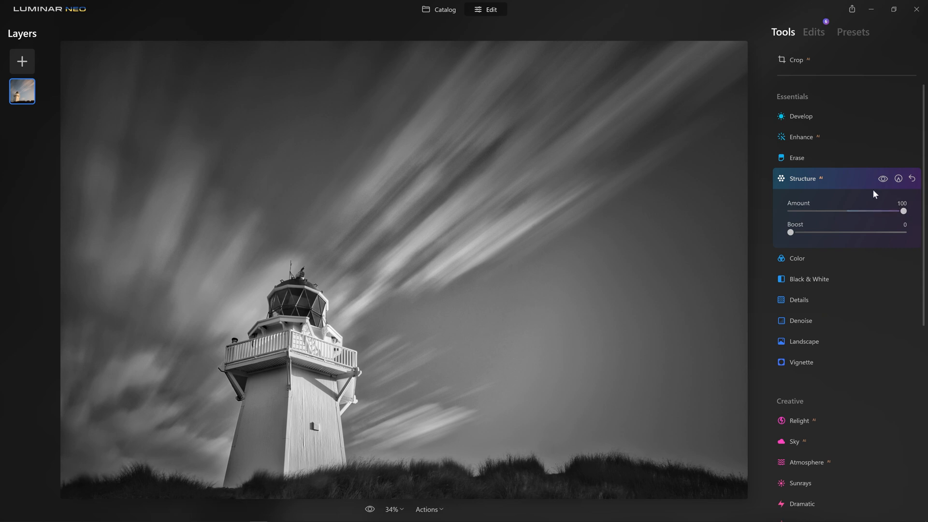
pyautogui.click(882, 178)
pyautogui.click(882, 179)
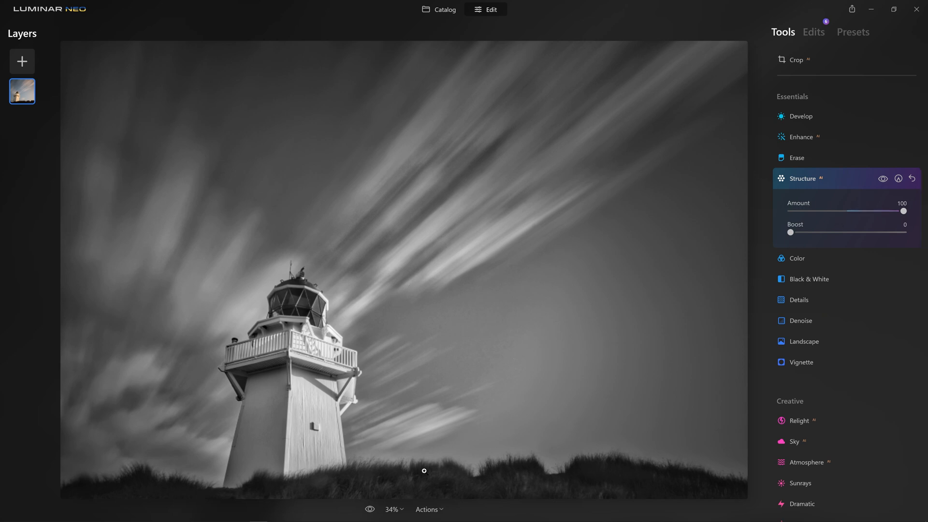
pyautogui.click(883, 179)
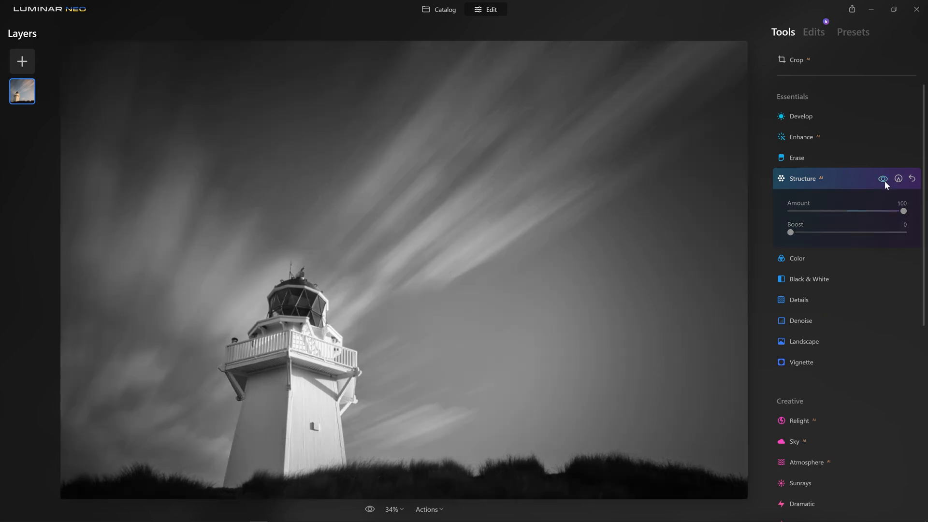
pyautogui.click(883, 179)
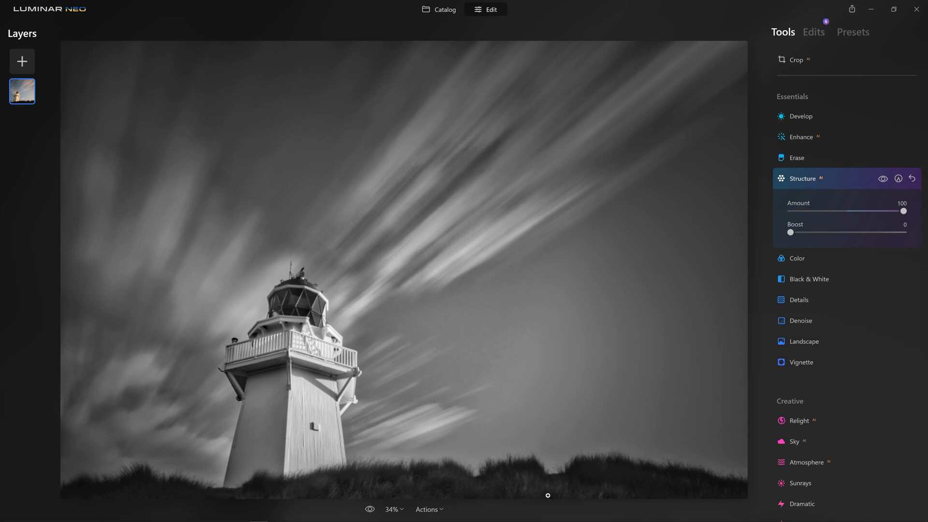
pyautogui.click(883, 180)
pyautogui.click(882, 180)
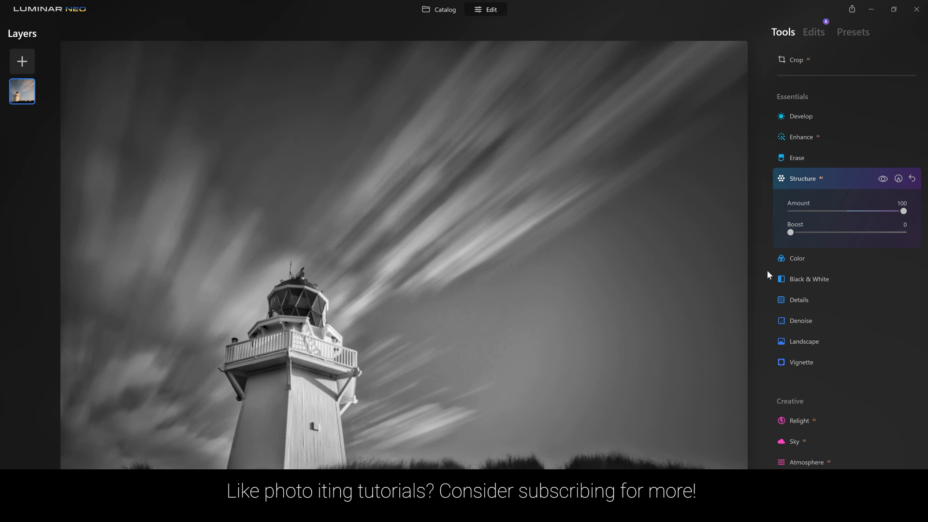
# Step: Paint the Structure mask over the grassy foreground with brush Size 124 and Strength 41, and compare with and without the effect
pyautogui.click(897, 179)
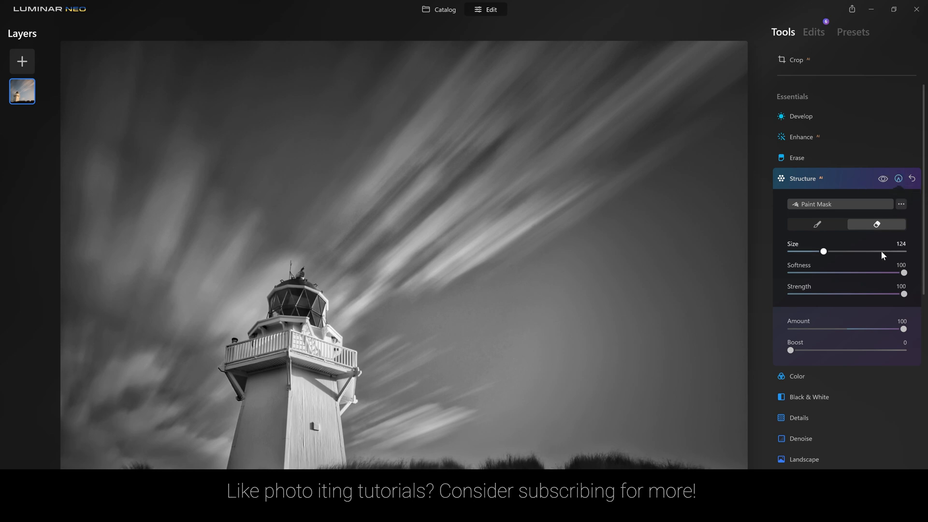
pyautogui.moveTo(903, 293); pyautogui.dragTo(837, 305)
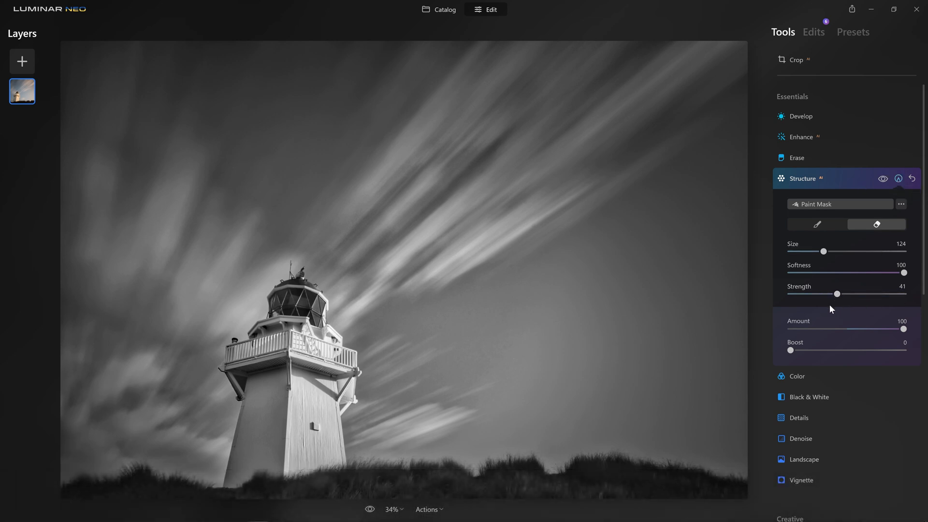
pyautogui.click(827, 224)
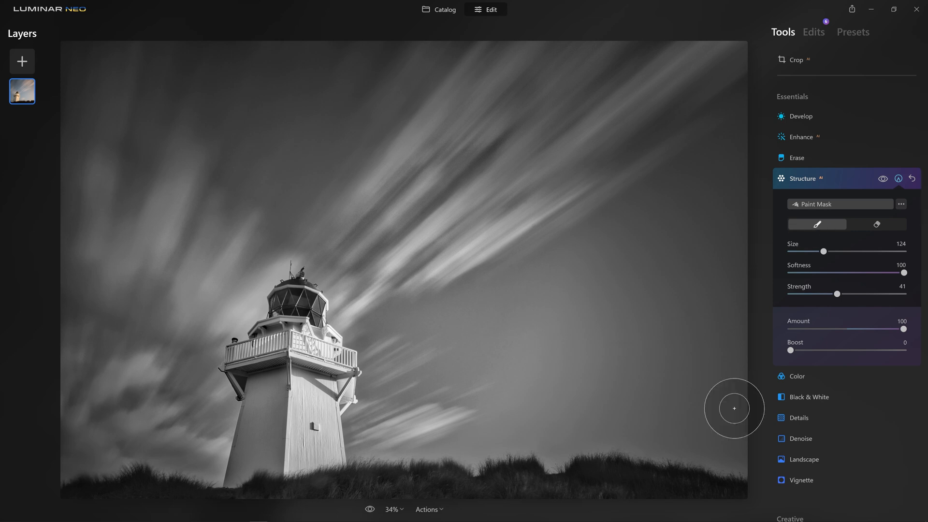
pyautogui.moveTo(694, 486)
pyautogui.mouseDown()
pyautogui.moveTo(737, 498)
pyautogui.moveTo(641, 485)
pyautogui.moveTo(544, 496)
pyautogui.moveTo(502, 487)
pyautogui.moveTo(471, 502)
pyautogui.moveTo(386, 487)
pyautogui.moveTo(204, 509)
pyautogui.moveTo(133, 486)
pyautogui.moveTo(7, 499)
pyautogui.mouseUp()
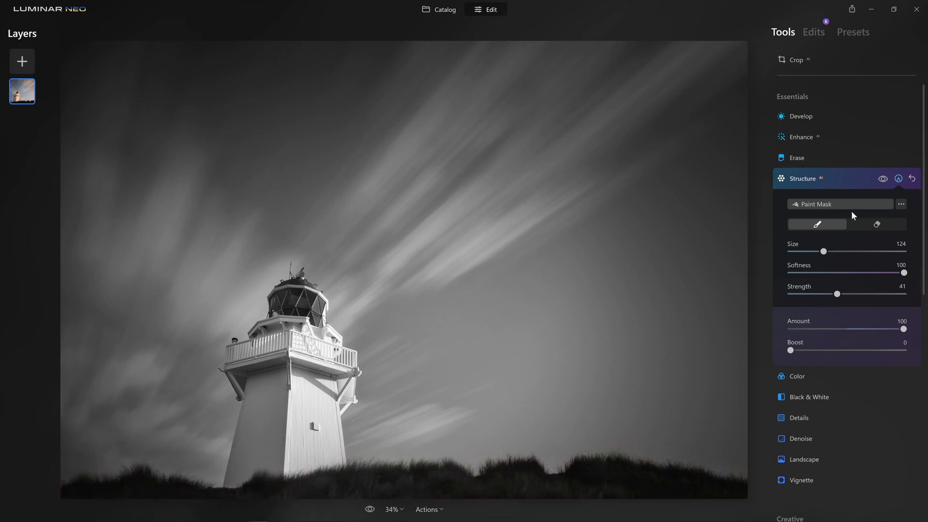
pyautogui.click(881, 179)
pyautogui.click(882, 180)
# Step: Reduce the Structure mask brush to Size 64, paint along the grass again, and recheck the effect
pyautogui.scroll(-7, 683, 485)
pyautogui.scroll(3, 725, 489)
pyautogui.scroll(-3, 741, 494)
pyautogui.moveTo(729, 491)
pyautogui.mouseDown()
pyautogui.moveTo(603, 468)
pyautogui.moveTo(584, 479)
pyautogui.moveTo(637, 492)
pyautogui.moveTo(510, 482)
pyautogui.moveTo(521, 472)
pyautogui.moveTo(451, 491)
pyautogui.moveTo(425, 473)
pyautogui.moveTo(225, 492)
pyautogui.moveTo(162, 517)
pyautogui.moveTo(126, 500)
pyautogui.mouseUp()
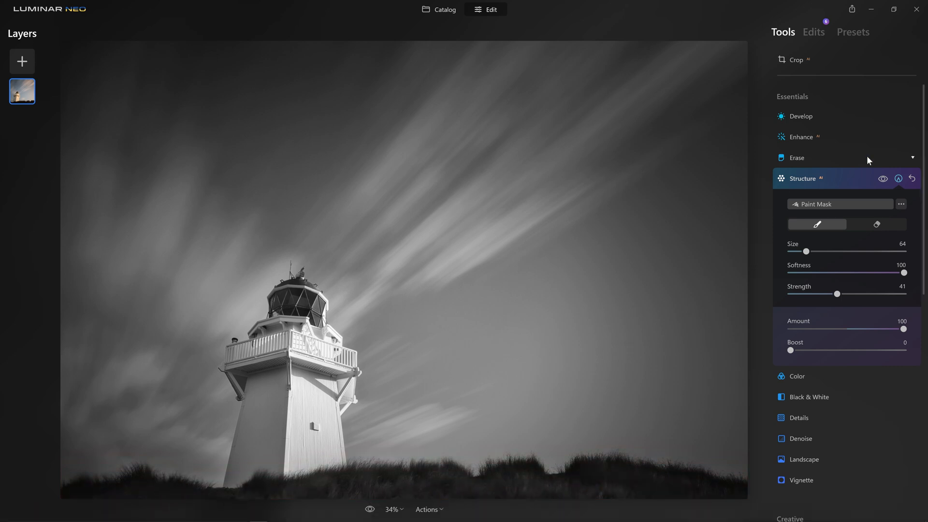
pyautogui.click(885, 181)
pyautogui.click(885, 182)
# Step: Paint the Structure mask lightly over the lighthouse with brush Size 148 and Strength 14, and finish the Structure adjustment
pyautogui.click(809, 294)
pyautogui.scroll(6, 316, 314)
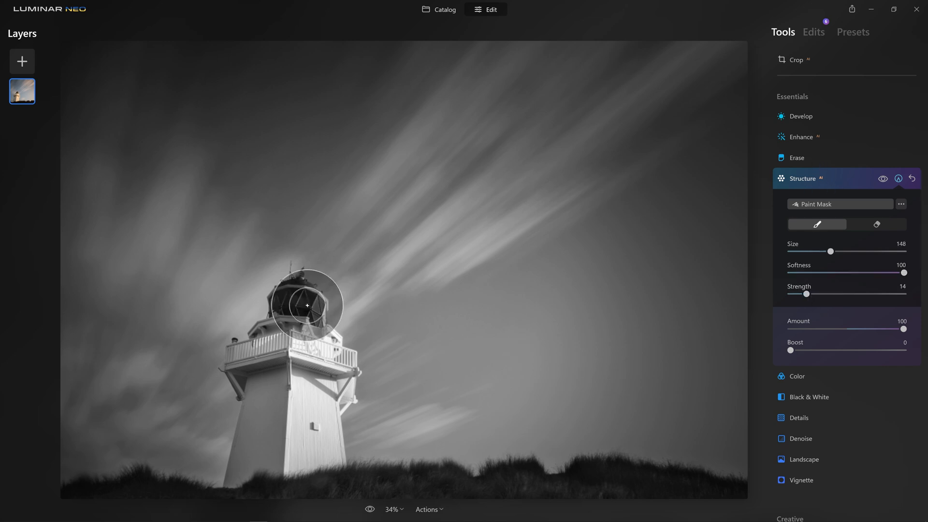
pyautogui.click(292, 301)
pyautogui.moveTo(292, 301)
pyautogui.mouseDown()
pyautogui.moveTo(298, 342)
pyautogui.moveTo(280, 376)
pyautogui.moveTo(298, 361)
pyautogui.moveTo(304, 332)
pyautogui.moveTo(317, 455)
pyautogui.mouseUp()
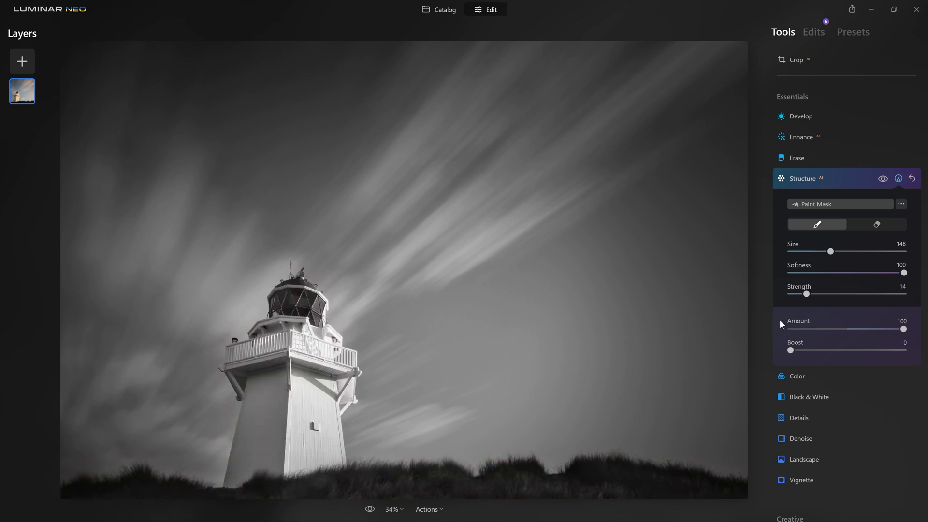
pyautogui.click(884, 176)
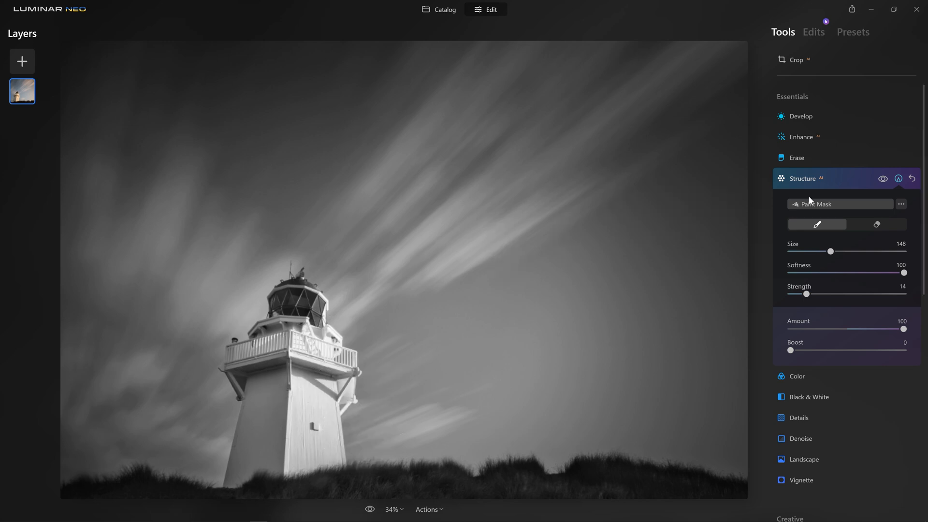
pyautogui.click(846, 179)
# Step: Add the Dramatic effect to the photo and test its Amount at 100 and down to 9
pyautogui.scroll(-5, 877, 280)
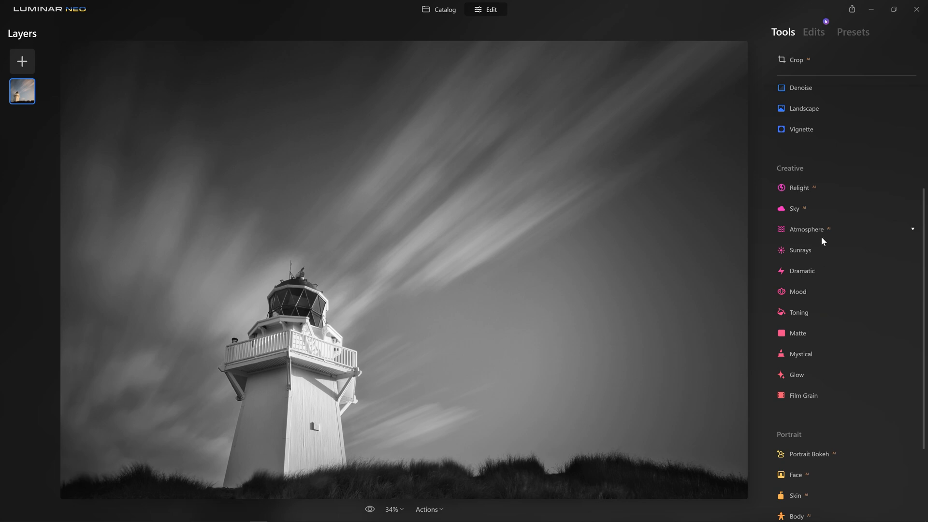
pyautogui.click(809, 273)
pyautogui.moveTo(791, 305); pyautogui.dragTo(803, 304)
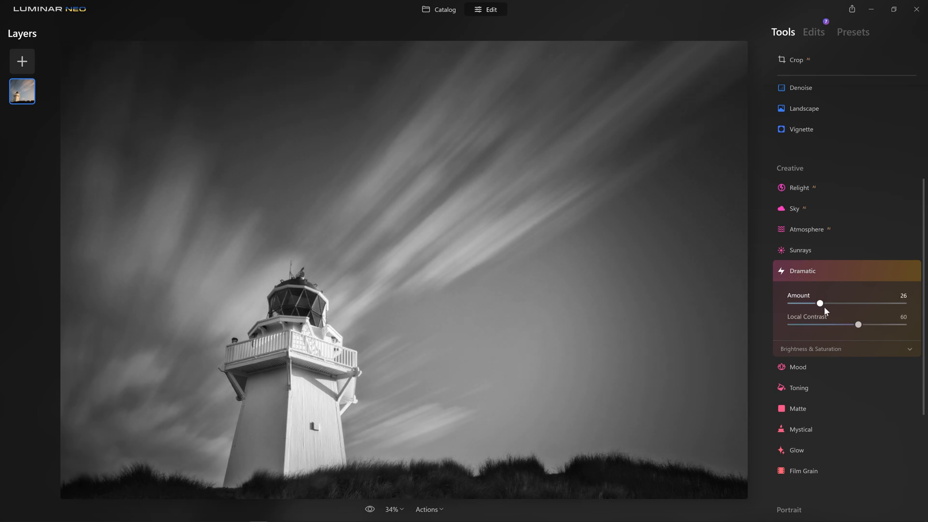
pyautogui.moveTo(886, 314); pyautogui.dragTo(912, 303)
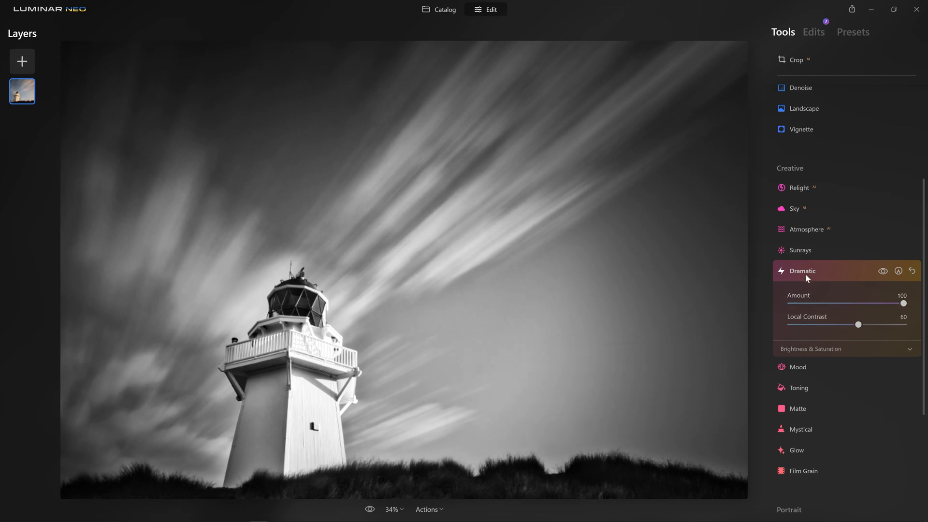
pyautogui.moveTo(902, 303); pyautogui.dragTo(801, 308)
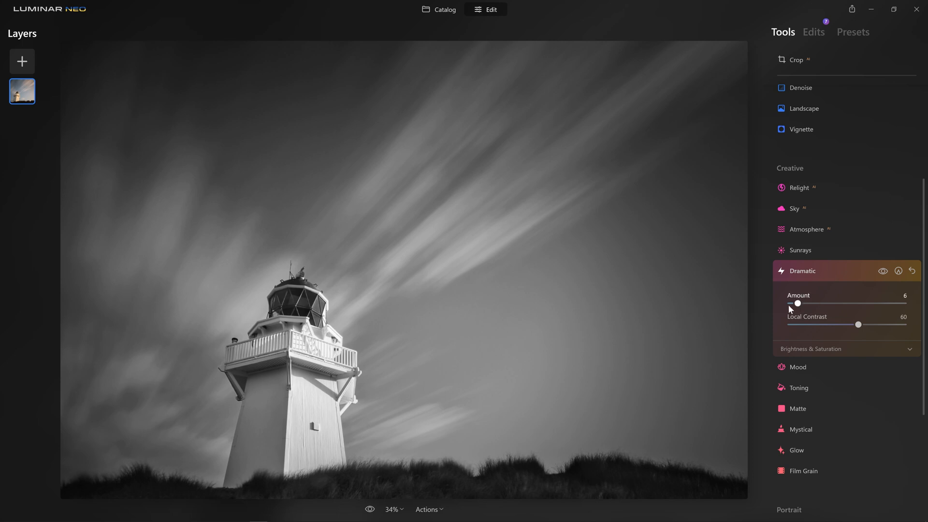
pyautogui.moveTo(798, 307); pyautogui.dragTo(908, 306)
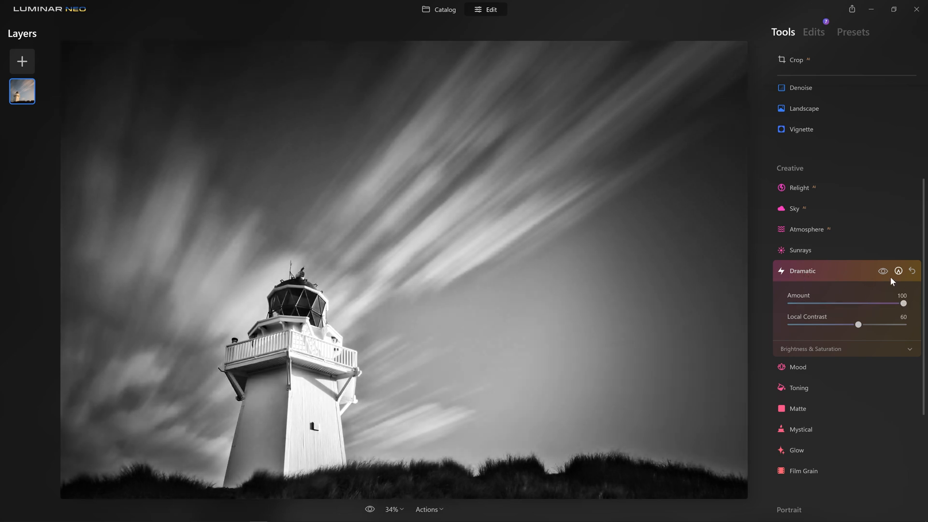
pyautogui.moveTo(900, 306); pyautogui.dragTo(804, 307)
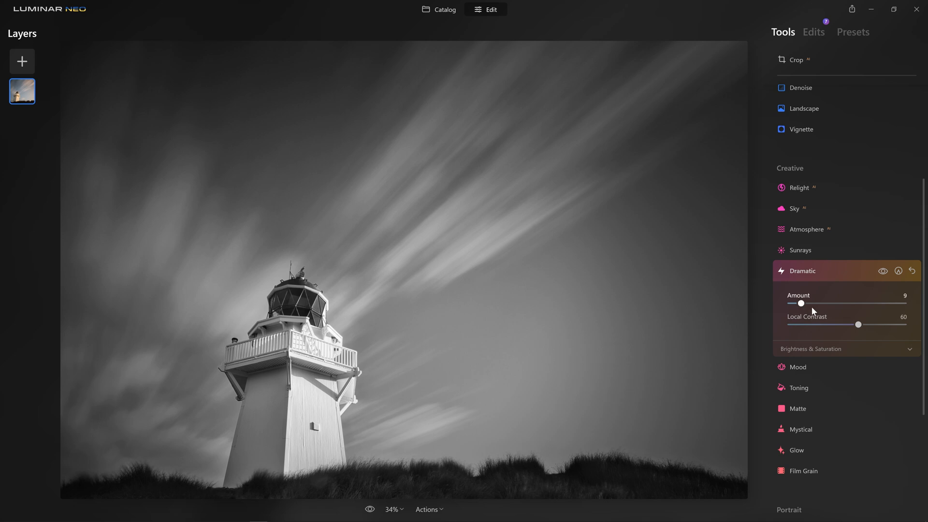
# Step: Set the Dramatic effect's Local Contrast to 34 and its Amount to 46
pyautogui.moveTo(859, 325); pyautogui.dragTo(753, 327)
pyautogui.moveTo(853, 323); pyautogui.dragTo(829, 318)
pyautogui.moveTo(801, 303); pyautogui.dragTo(898, 305)
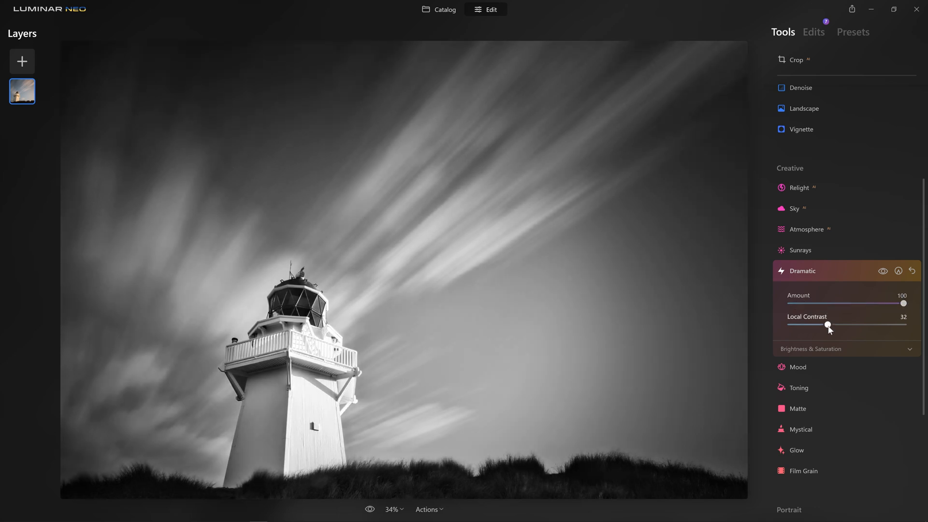
pyautogui.moveTo(847, 322)
pyautogui.mouseDown()
pyautogui.moveTo(902, 329)
pyautogui.moveTo(800, 327)
pyautogui.moveTo(898, 328)
pyautogui.moveTo(830, 329)
pyautogui.mouseUp()
pyautogui.moveTo(903, 303); pyautogui.dragTo(843, 310)
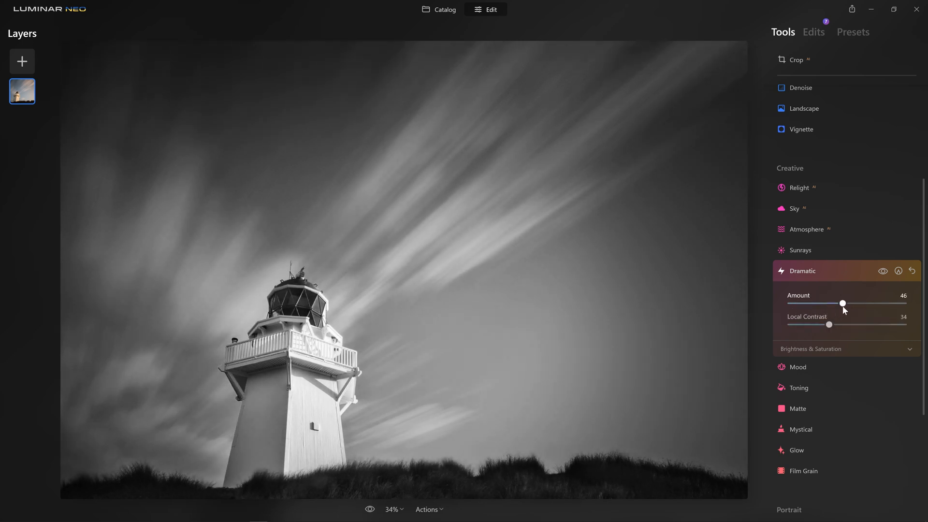
# Step: Mask the Dramatic effect with brush Size 148 and Strength 23, painting over the bright cloud streaks and the lighthouse
pyautogui.click(898, 271)
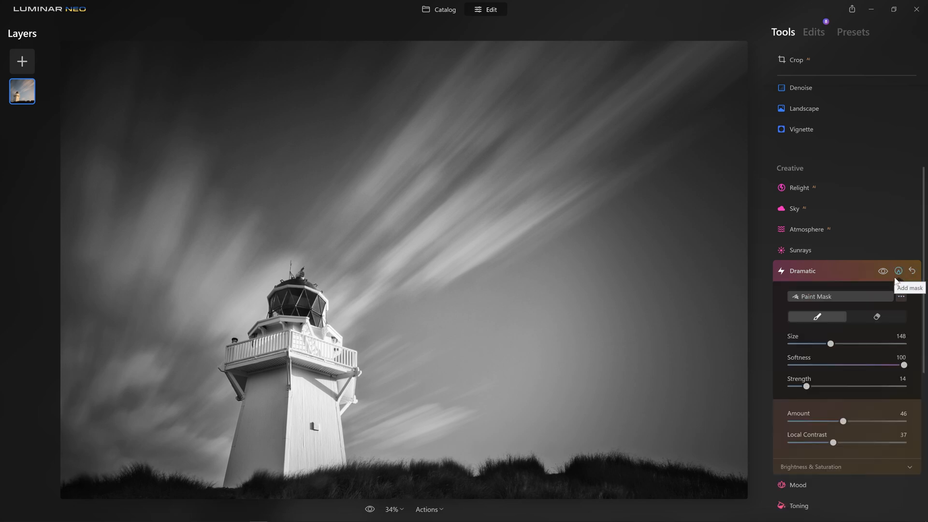
pyautogui.moveTo(806, 386); pyautogui.dragTo(818, 387)
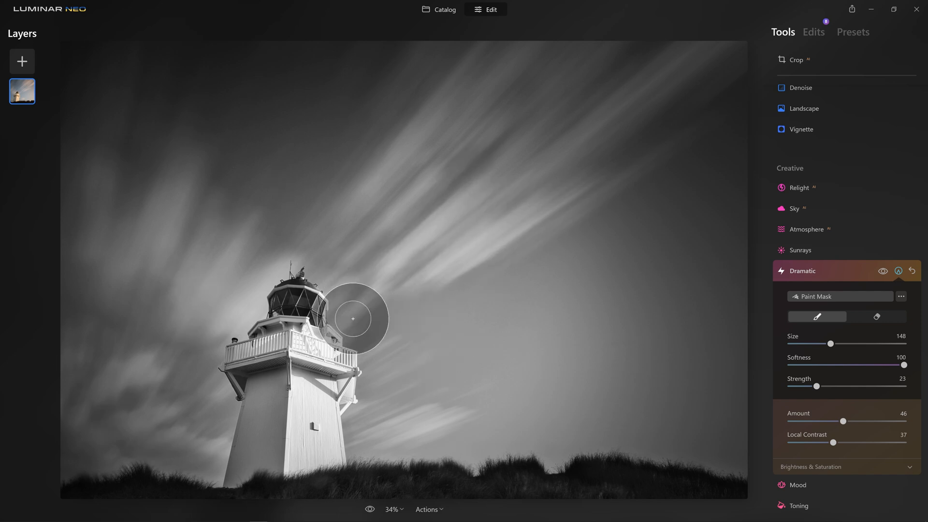
pyautogui.moveTo(411, 268)
pyautogui.mouseDown()
pyautogui.moveTo(698, 21)
pyautogui.moveTo(675, 92)
pyautogui.mouseUp()
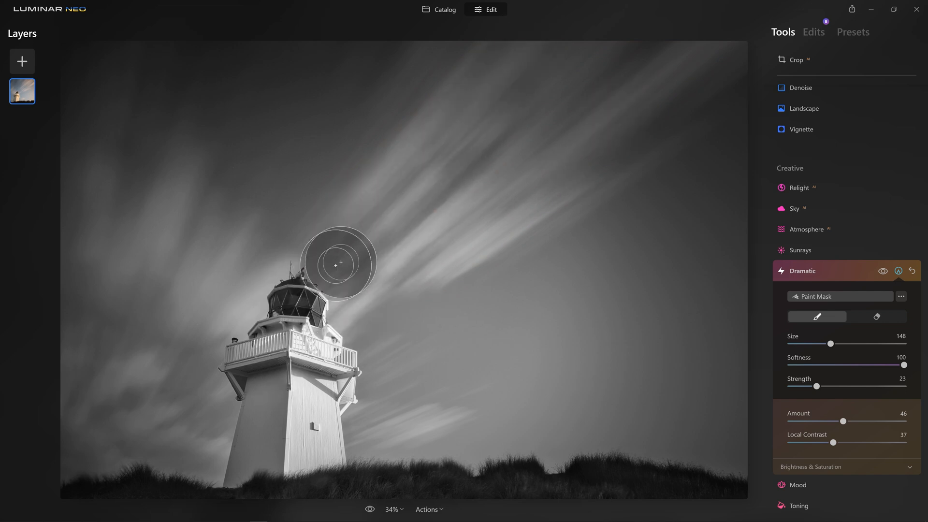
pyautogui.moveTo(299, 310)
pyautogui.mouseDown()
pyautogui.moveTo(280, 474)
pyautogui.moveTo(301, 452)
pyautogui.moveTo(314, 487)
pyautogui.mouseUp()
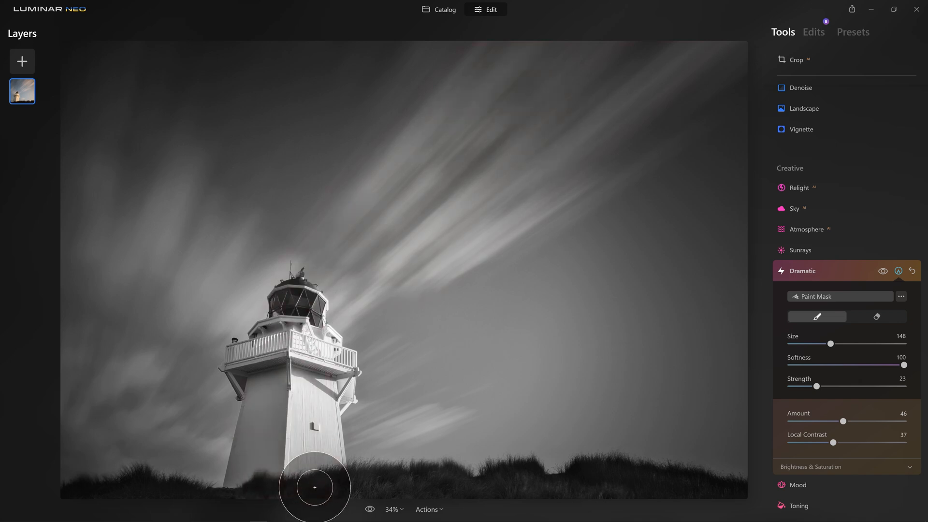
pyautogui.moveTo(299, 358); pyautogui.dragTo(285, 309)
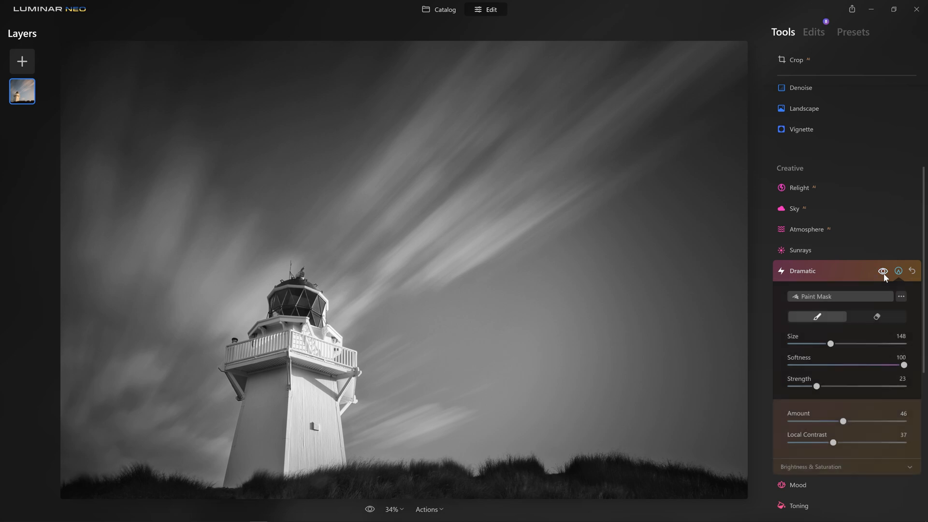
# Step: Add a Develop adjustment with Smart Contrast 25 and Exposure -0.38
pyautogui.scroll(-2, 860, 385)
pyautogui.scroll(8, 860, 384)
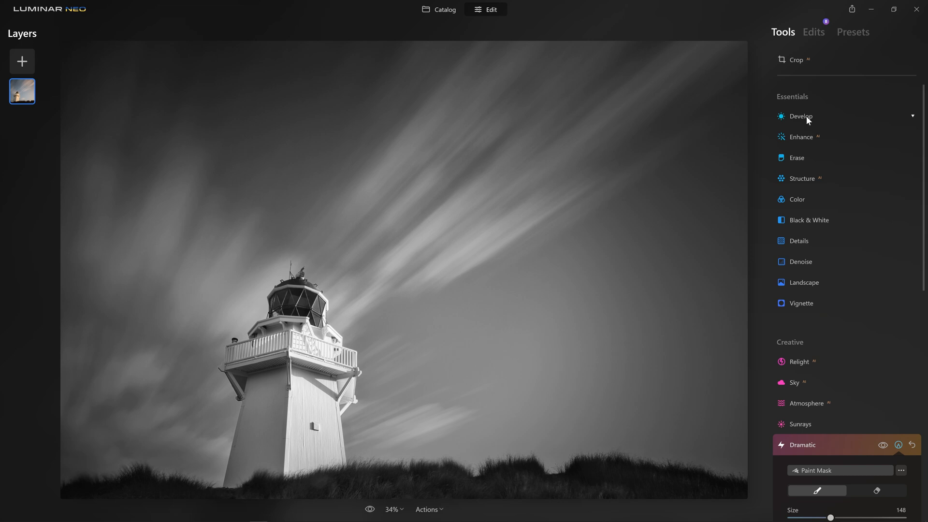
pyautogui.click(806, 117)
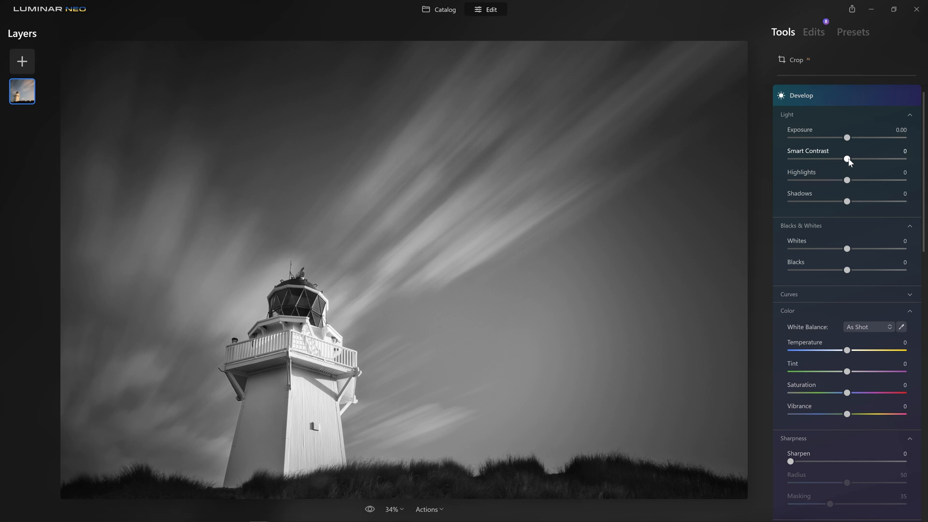
pyautogui.moveTo(848, 160); pyautogui.dragTo(861, 162)
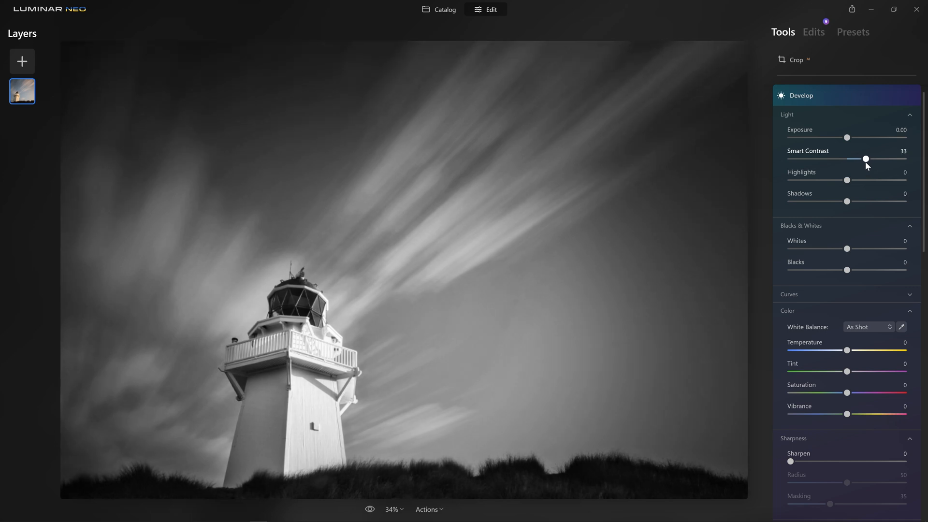
pyautogui.moveTo(848, 161); pyautogui.dragTo(893, 163)
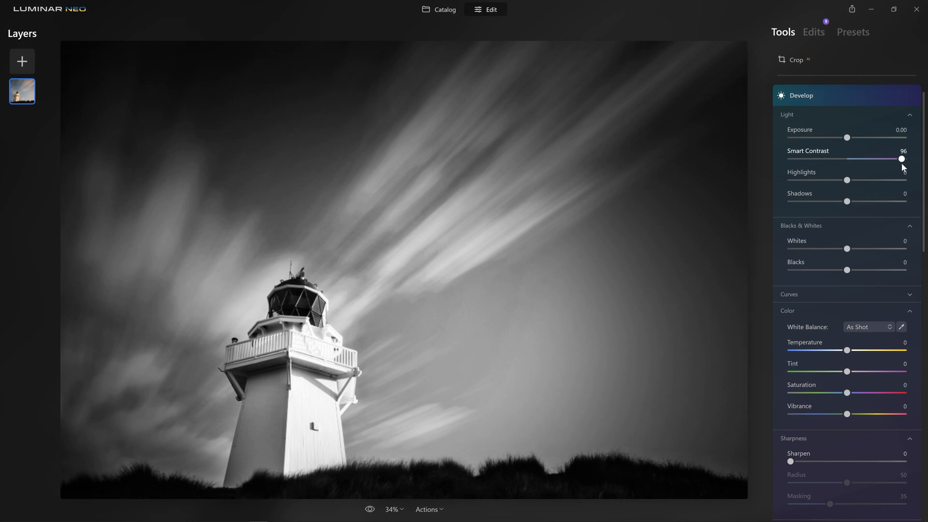
pyautogui.moveTo(895, 163); pyautogui.dragTo(843, 141)
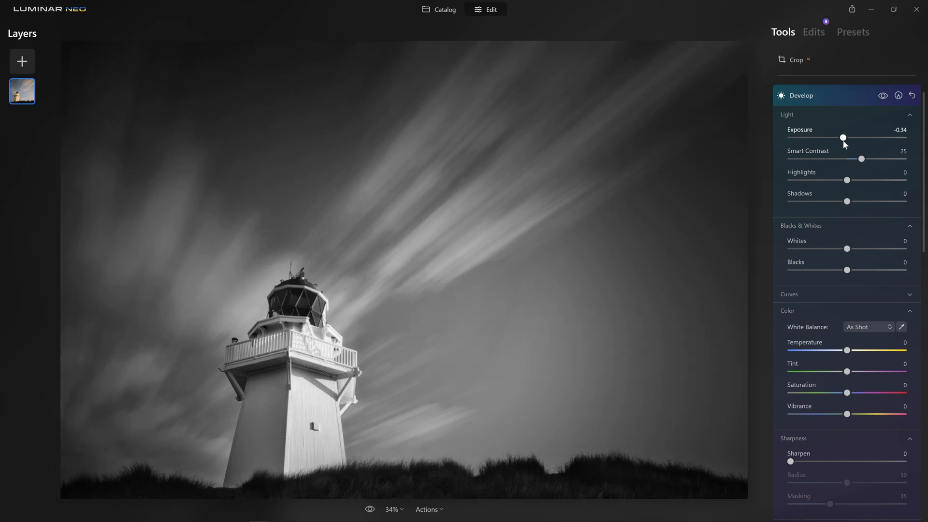
# Step: Set the Develop Highlights to -11, test Shadows at both extremes, and leave Shadows at about 26
pyautogui.moveTo(847, 180); pyautogui.dragTo(841, 182)
pyautogui.moveTo(847, 201); pyautogui.dragTo(826, 206)
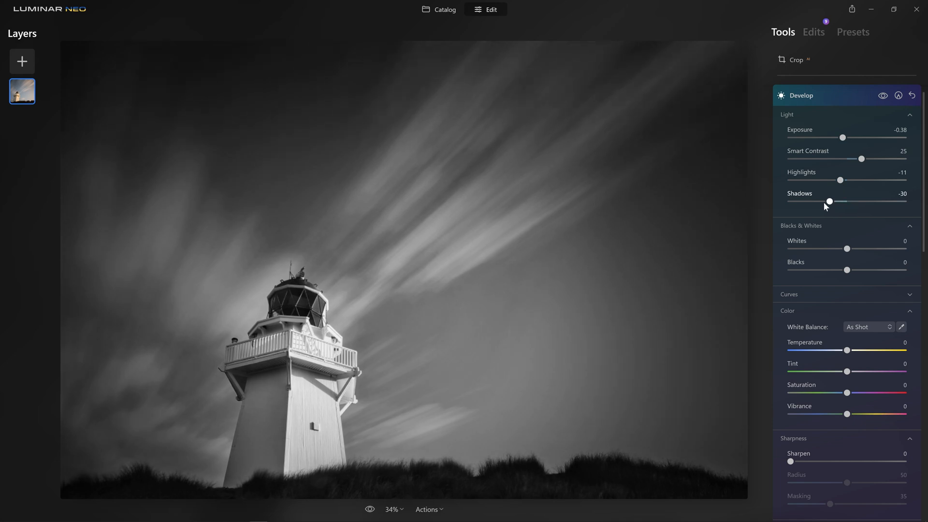
pyautogui.moveTo(790, 205); pyautogui.dragTo(911, 210)
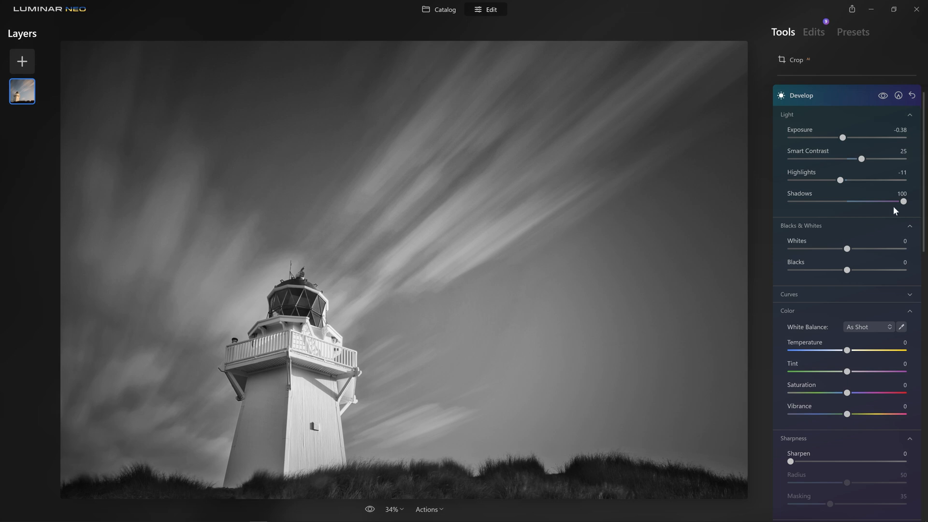
pyautogui.moveTo(903, 201); pyautogui.dragTo(858, 205)
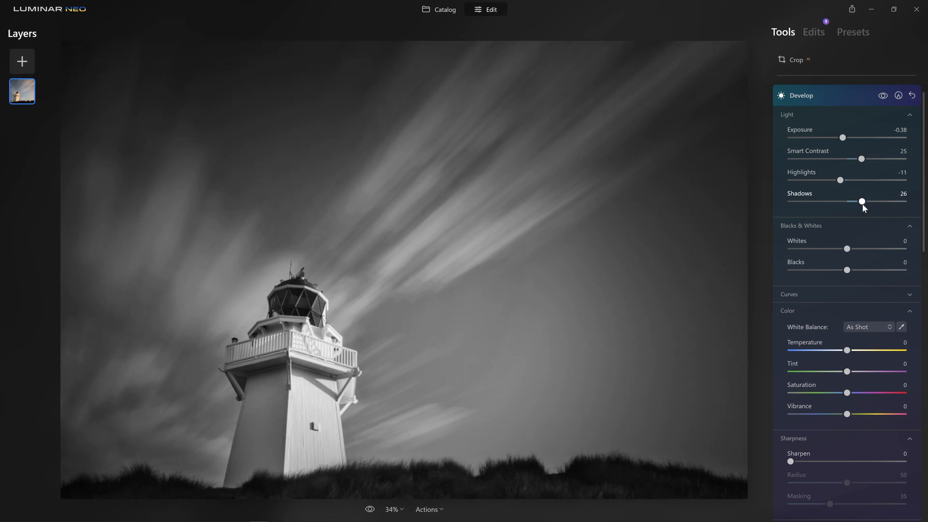
# Step: Raise the Whites slightly, shift the Temperature a little toward blue, and finish the Develop adjustment
pyautogui.moveTo(847, 249); pyautogui.dragTo(851, 249)
pyautogui.moveTo(847, 354); pyautogui.dragTo(849, 355)
pyautogui.moveTo(846, 354); pyautogui.dragTo(842, 351)
pyautogui.click(811, 102)
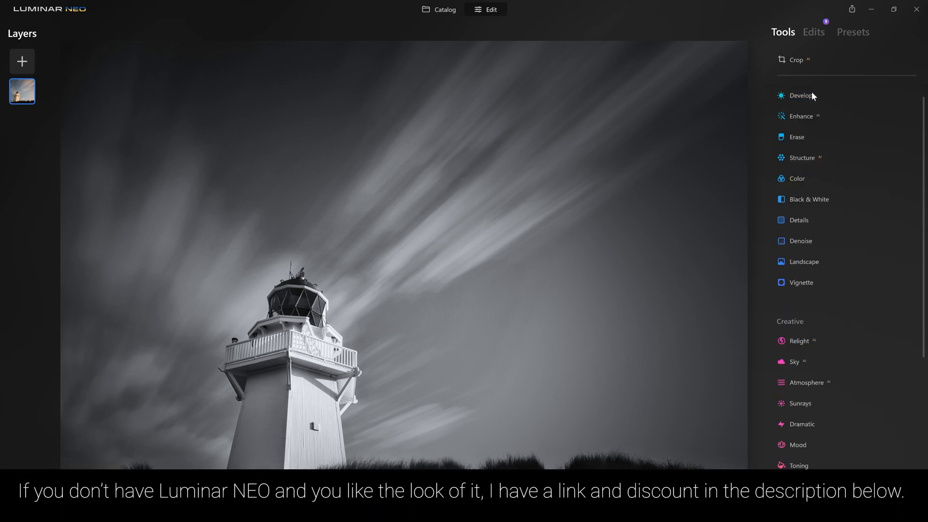
# Step: Add a Details adjustment with Sharpen 55 and check its masking options
pyautogui.click(806, 221)
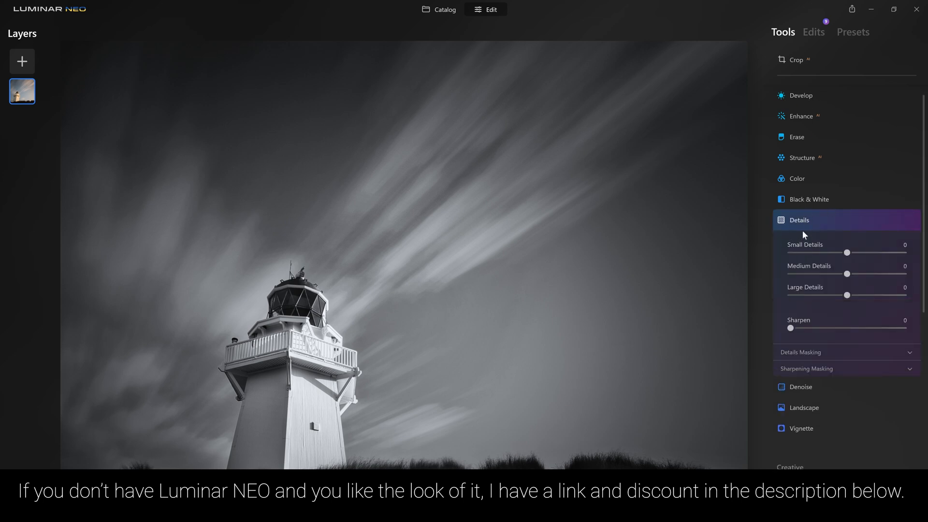
pyautogui.moveTo(793, 326); pyautogui.dragTo(853, 331)
pyautogui.click(838, 352)
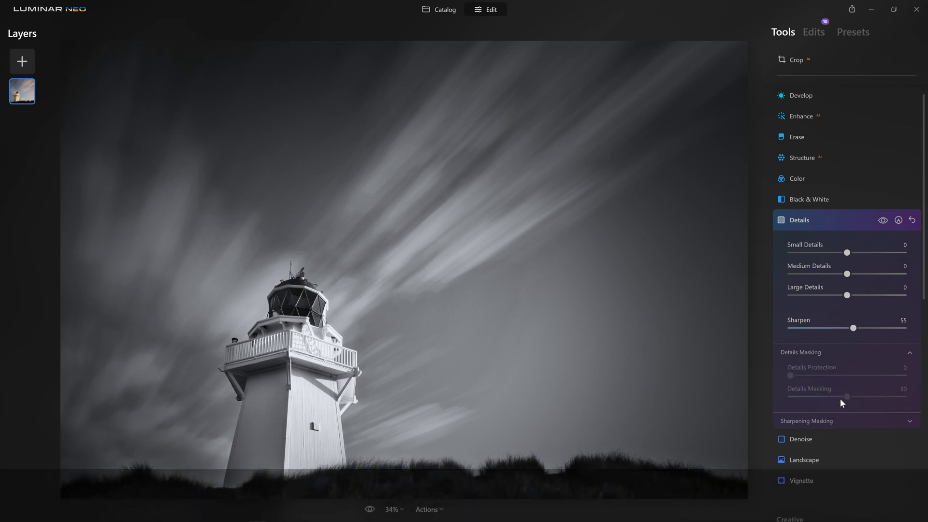
pyautogui.click(846, 416)
pyautogui.click(847, 417)
pyautogui.click(804, 210)
# Step: Review the list of edits applied to the photo, then return to the editing tools
pyautogui.click(822, 37)
pyautogui.click(824, 61)
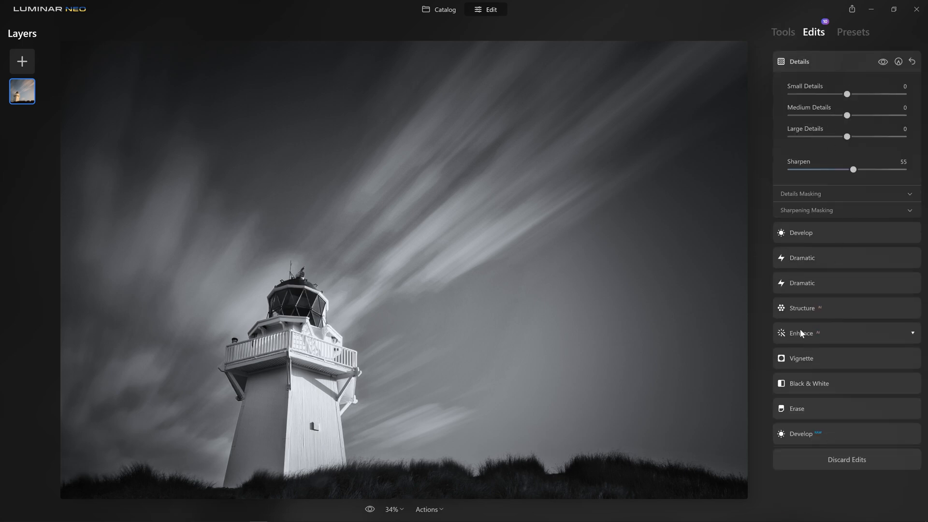
pyautogui.click(806, 60)
pyautogui.click(801, 60)
pyautogui.click(801, 60)
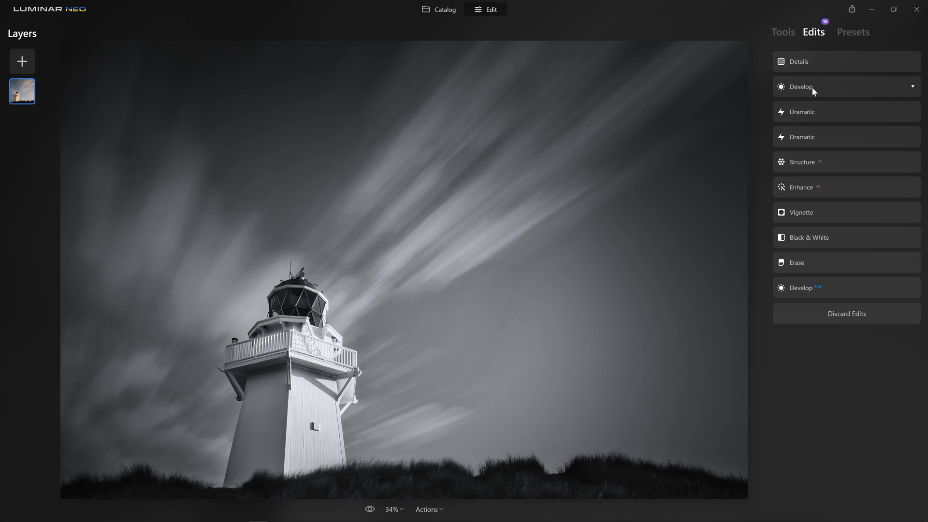
pyautogui.click(782, 31)
# Step: Try a Soft Focus Glow with Amount 8 and reset the effect
pyautogui.scroll(-4, 820, 232)
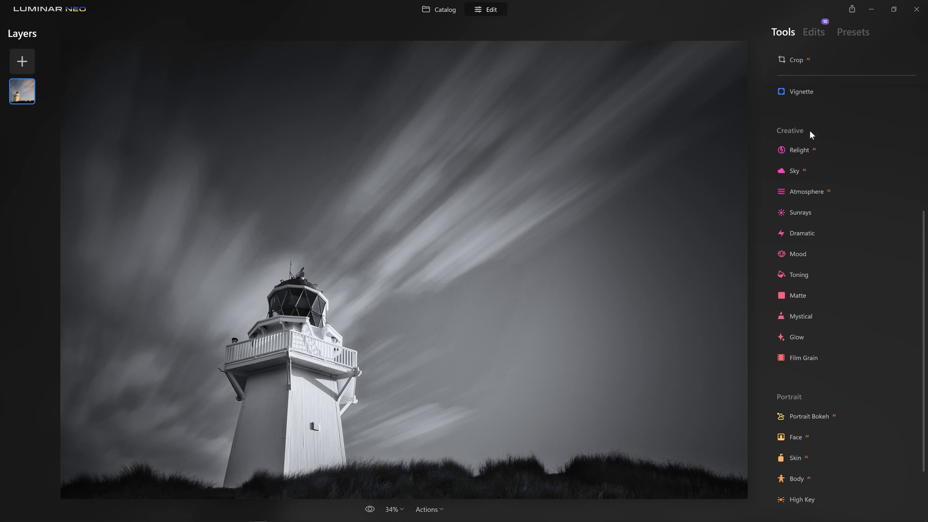
pyautogui.click(821, 337)
pyautogui.click(819, 377)
pyautogui.moveTo(820, 380); pyautogui.dragTo(800, 379)
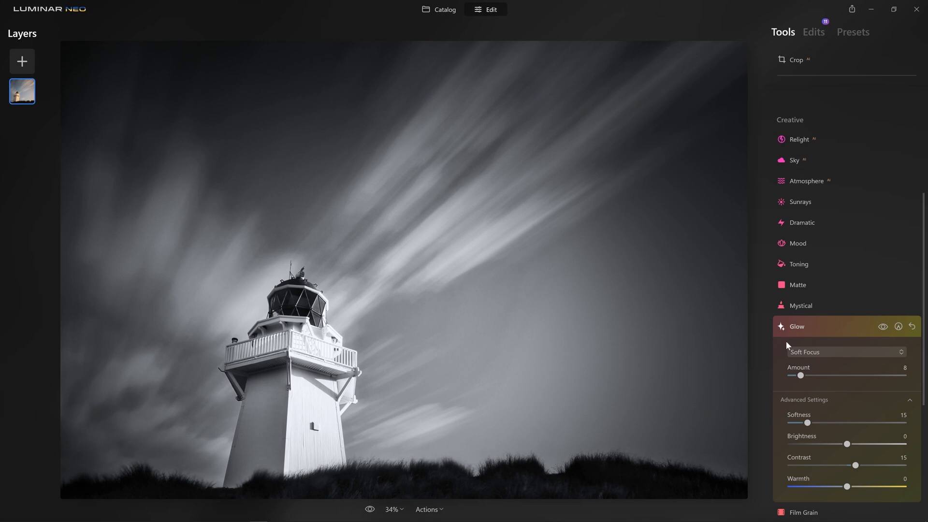
pyautogui.click(912, 327)
pyautogui.click(826, 319)
# Step: Add the Mystical effect with Amount 20, Shadows 13 and Smoothness 67, and compare with and without it
pyautogui.click(815, 302)
pyautogui.moveTo(790, 338); pyautogui.dragTo(905, 339)
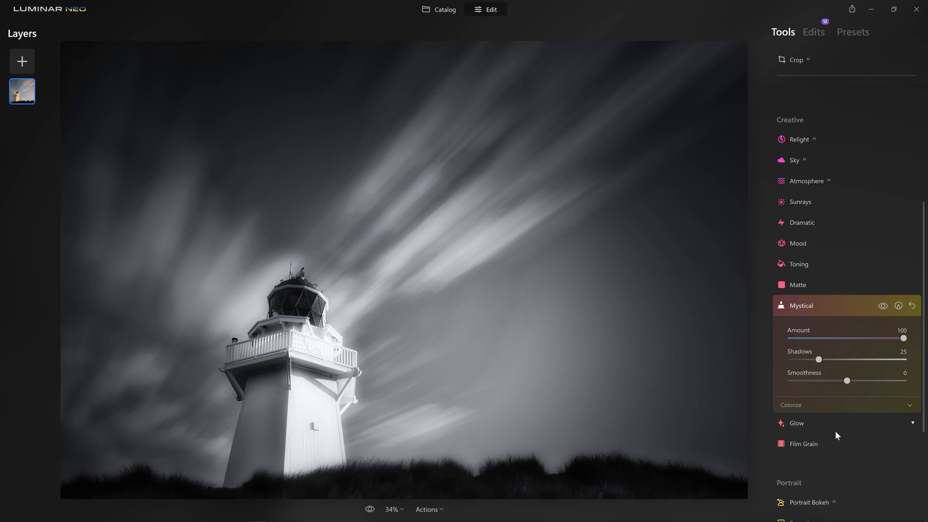
pyautogui.moveTo(808, 361); pyautogui.dragTo(806, 361)
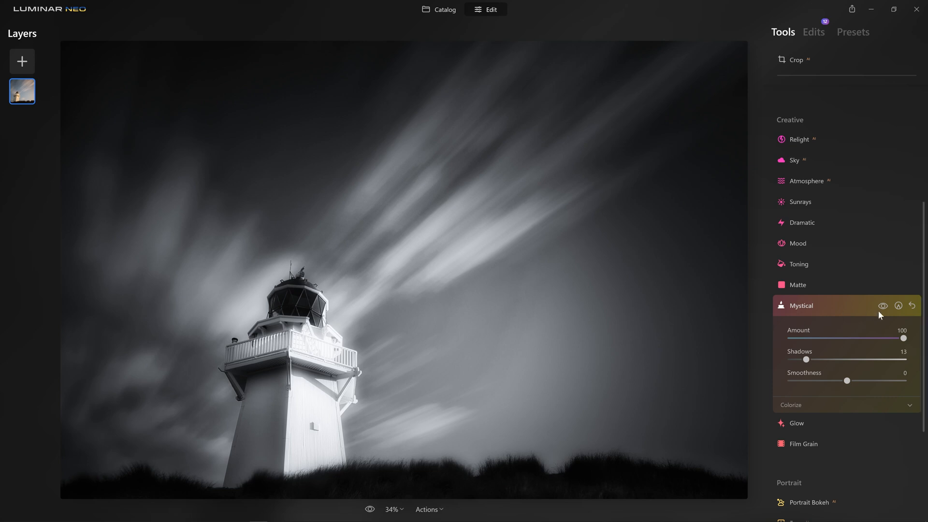
pyautogui.moveTo(847, 381); pyautogui.dragTo(884, 381)
pyautogui.moveTo(903, 338); pyautogui.dragTo(812, 334)
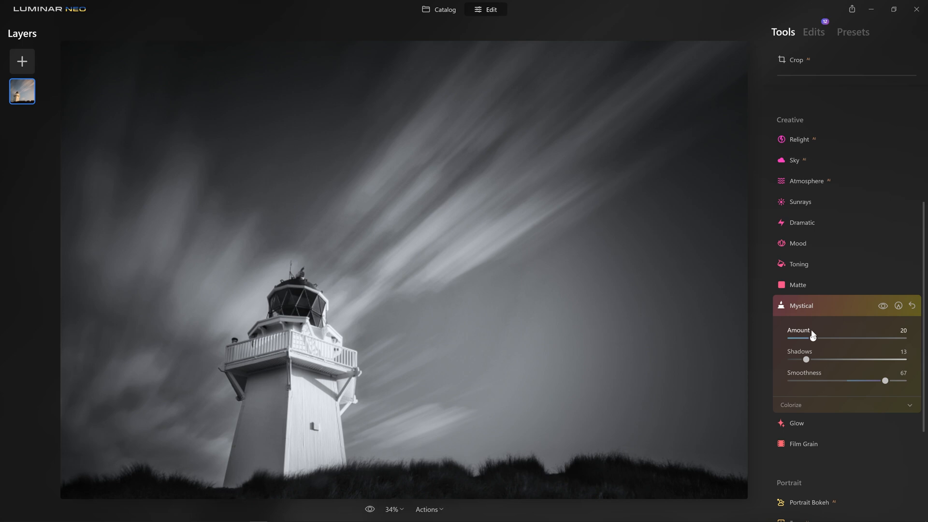
pyautogui.click(883, 306)
pyautogui.click(882, 306)
pyautogui.click(809, 304)
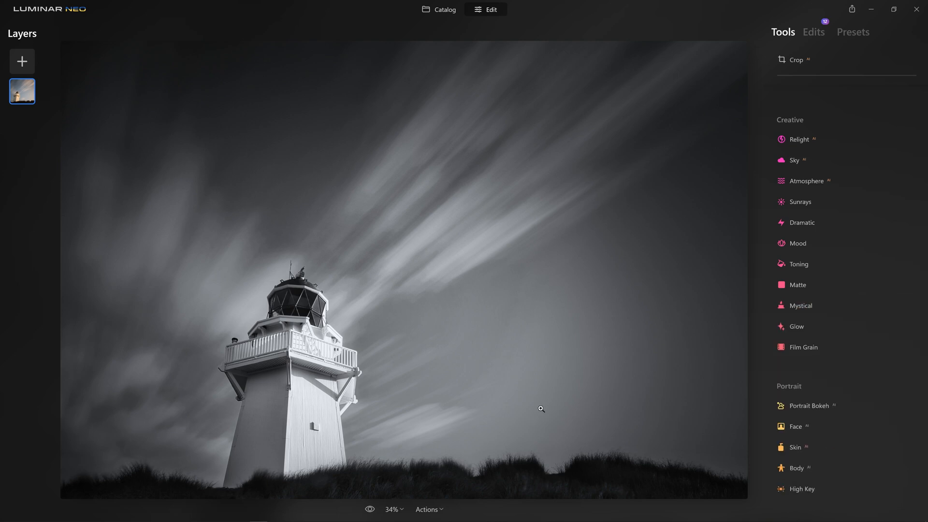
# Step: Compare the finished black-and-white photo with the original
pyautogui.click(369, 509)
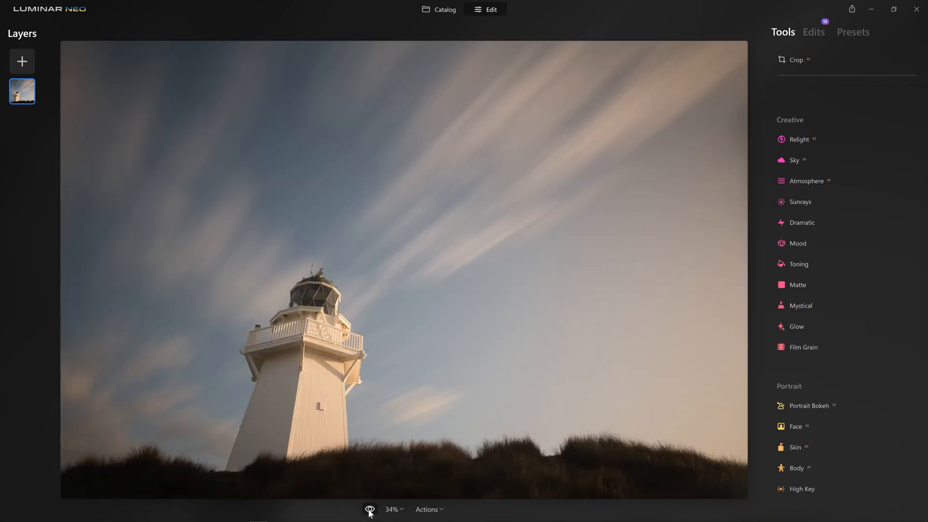
pyautogui.click(369, 510)
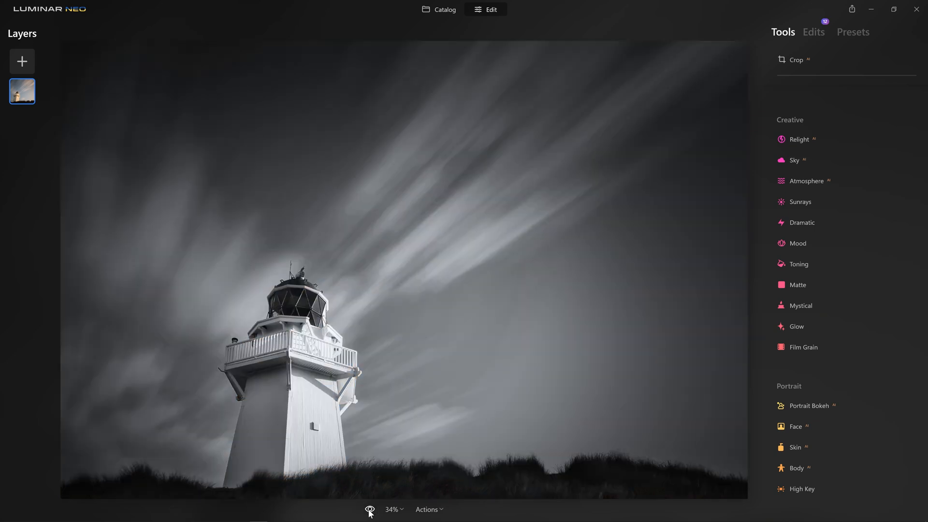
pyautogui.click(369, 510)
pyautogui.click(370, 509)
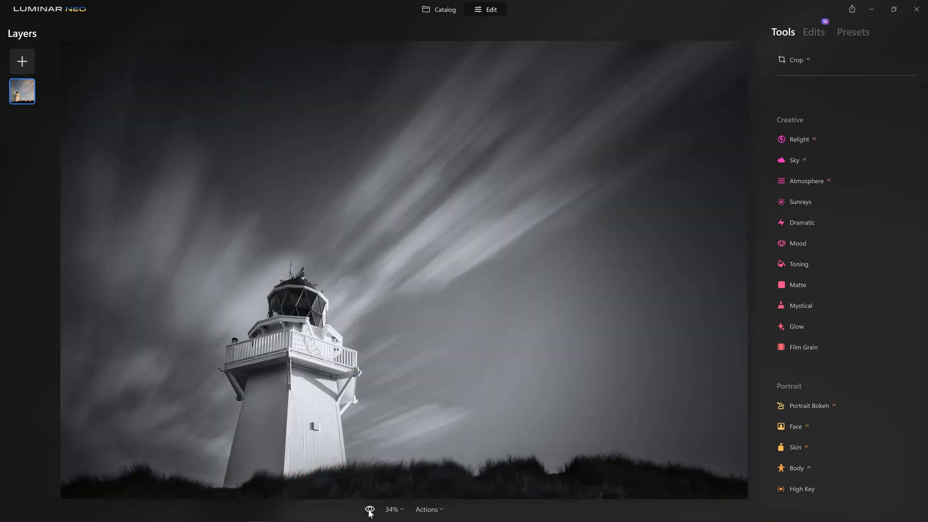